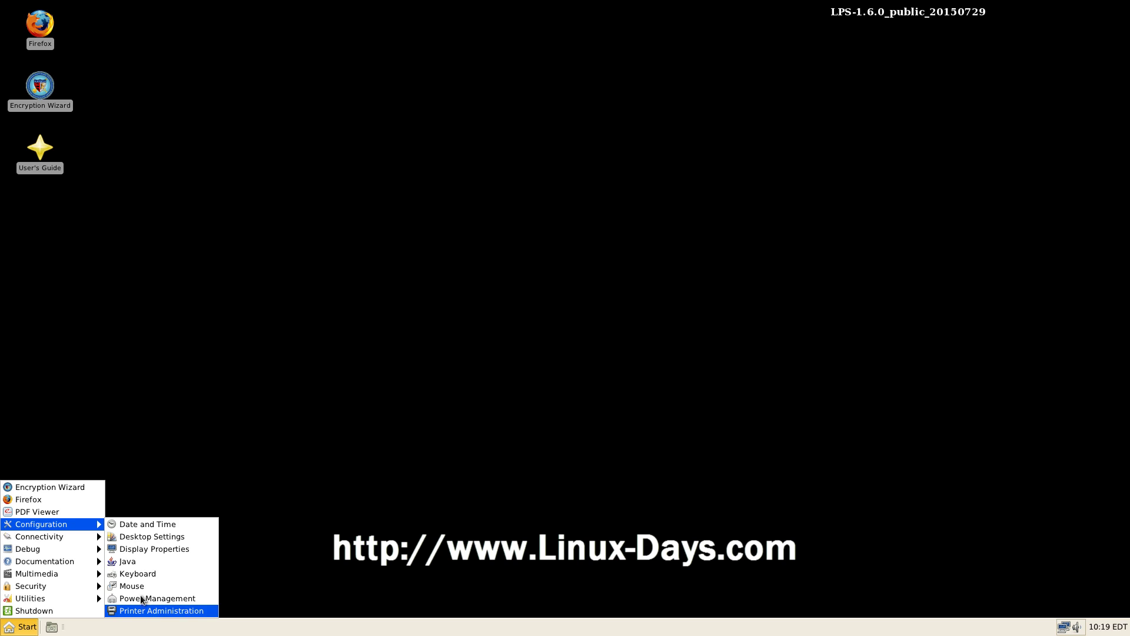
Step: Browse the Connectivity and Debug submenus, ending on Utilities with Calculator, File Manager, Terminal and UnZip
mouse_move(88, 536)
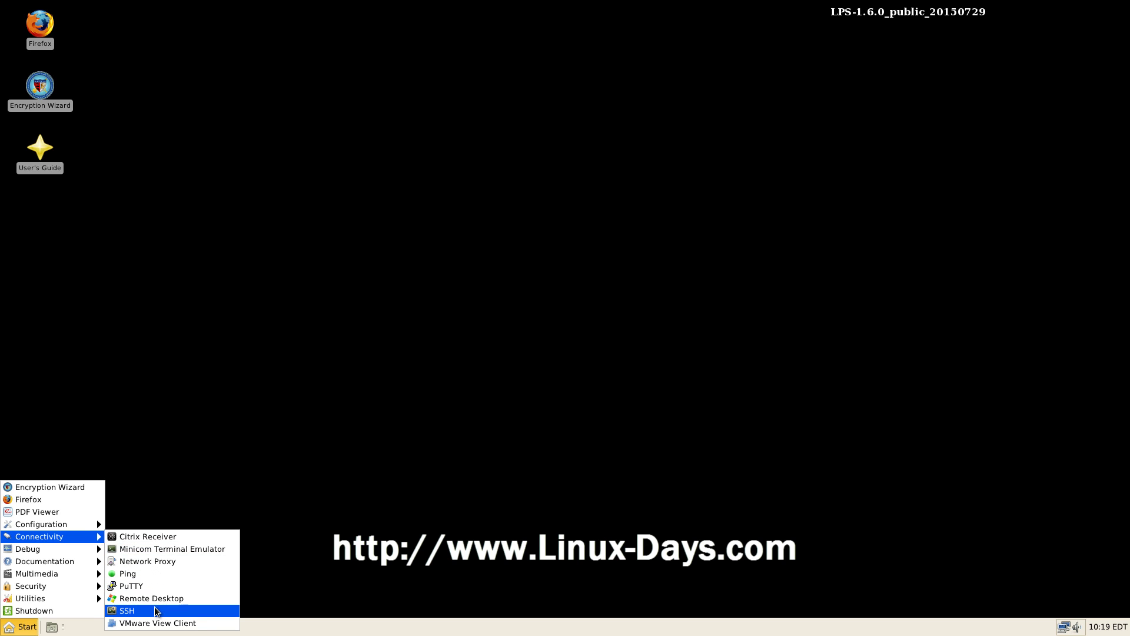
mouse_move(75, 554)
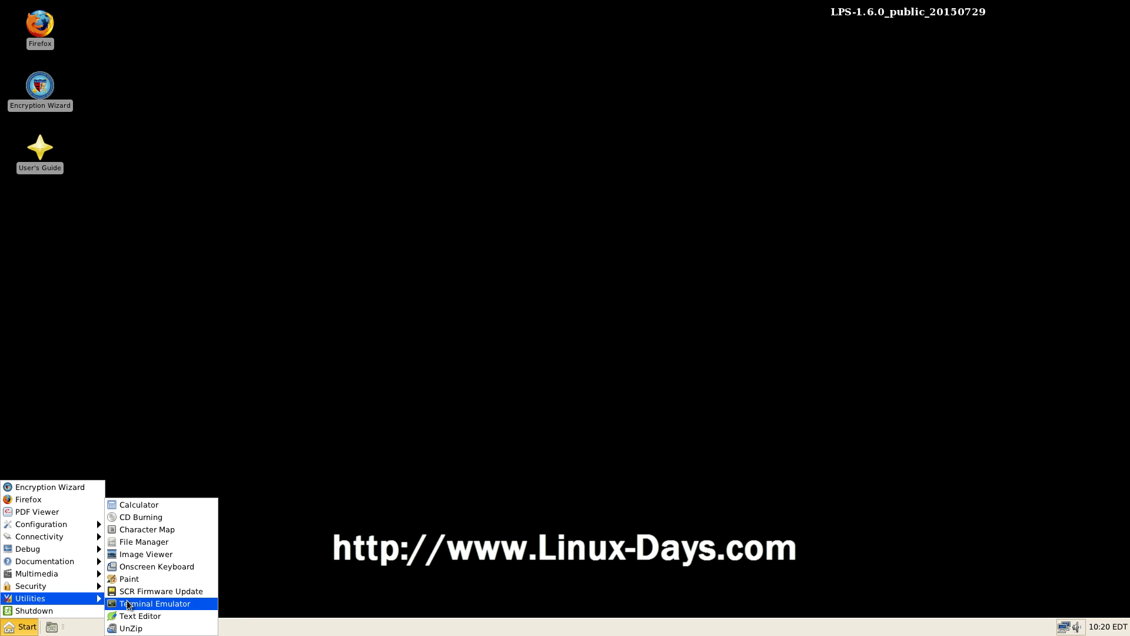
Step: Open File Manager on /home/ts/ and fit its window along the right side of the screen
click(143, 542)
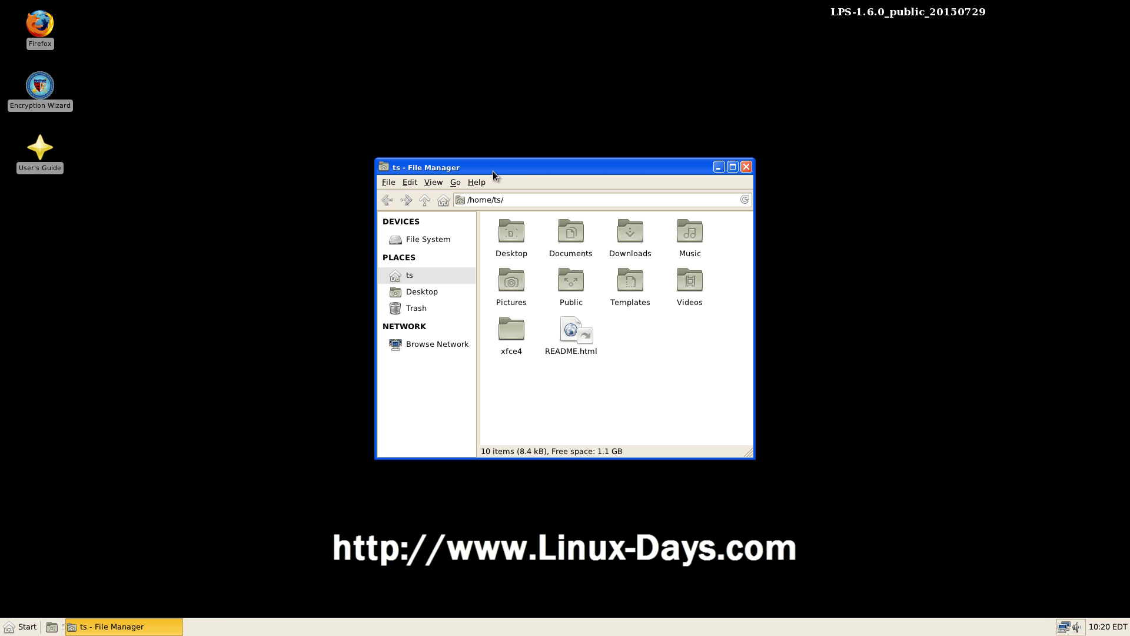
drag(493, 171, 236, 35)
drag(491, 315, 975, 434)
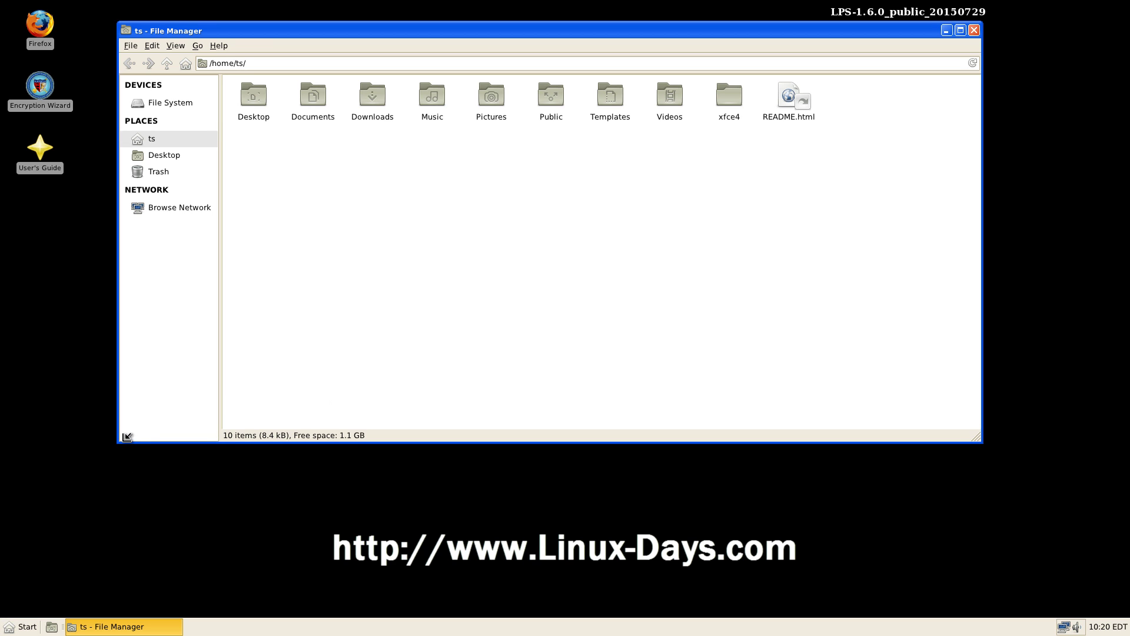
drag(125, 438, 589, 437)
click(36, 624)
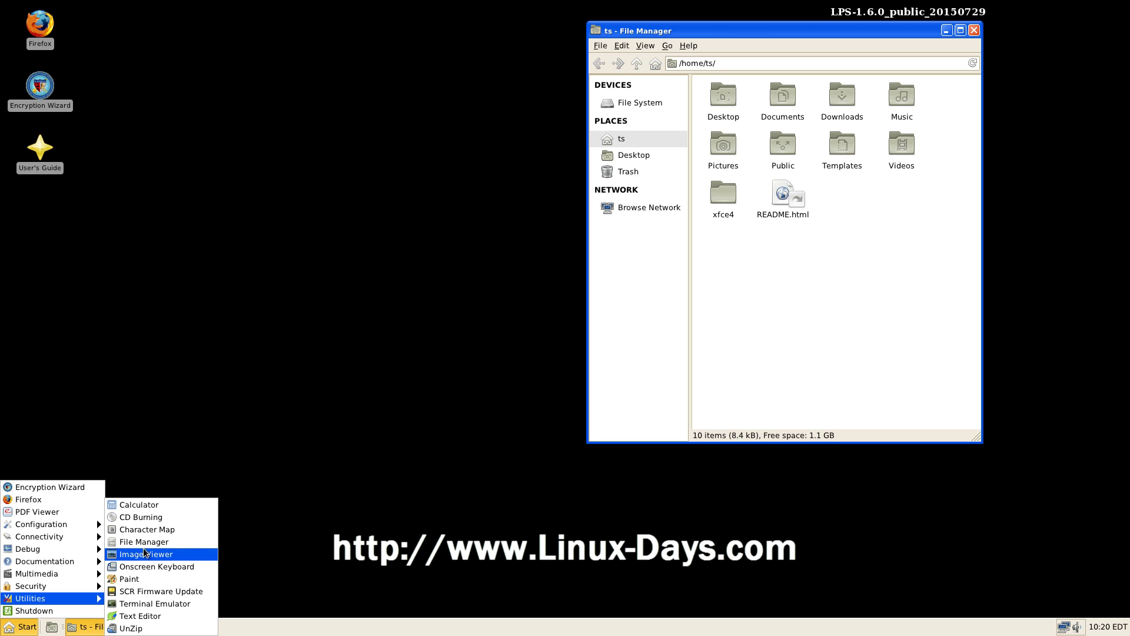
Step: Launch a terminal, enlarging it and moving it clear of the desktop icons
click(157, 603)
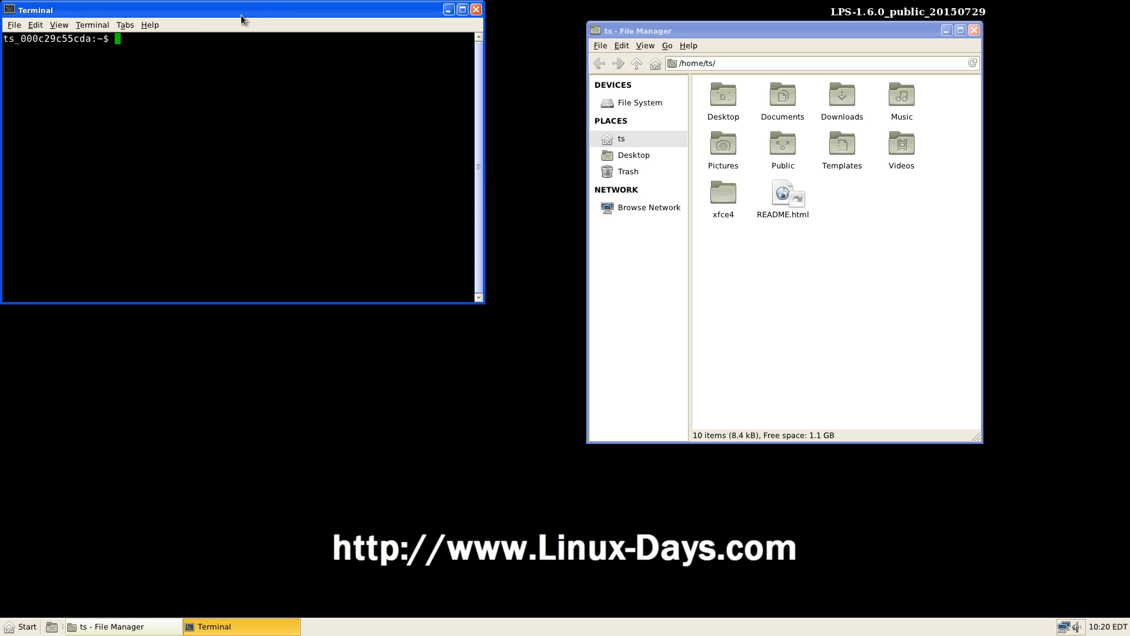
mouse_move(250, 24)
mouse_down()
mouse_move(283, 67)
mouse_move(266, 36)
mouse_up()
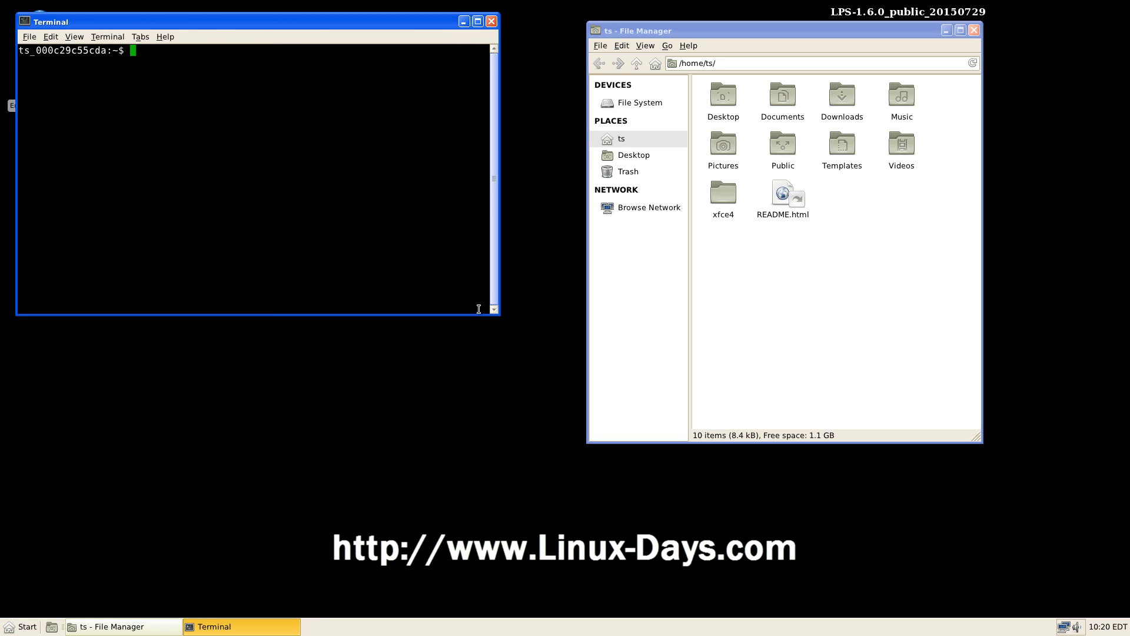
drag(499, 314, 564, 460)
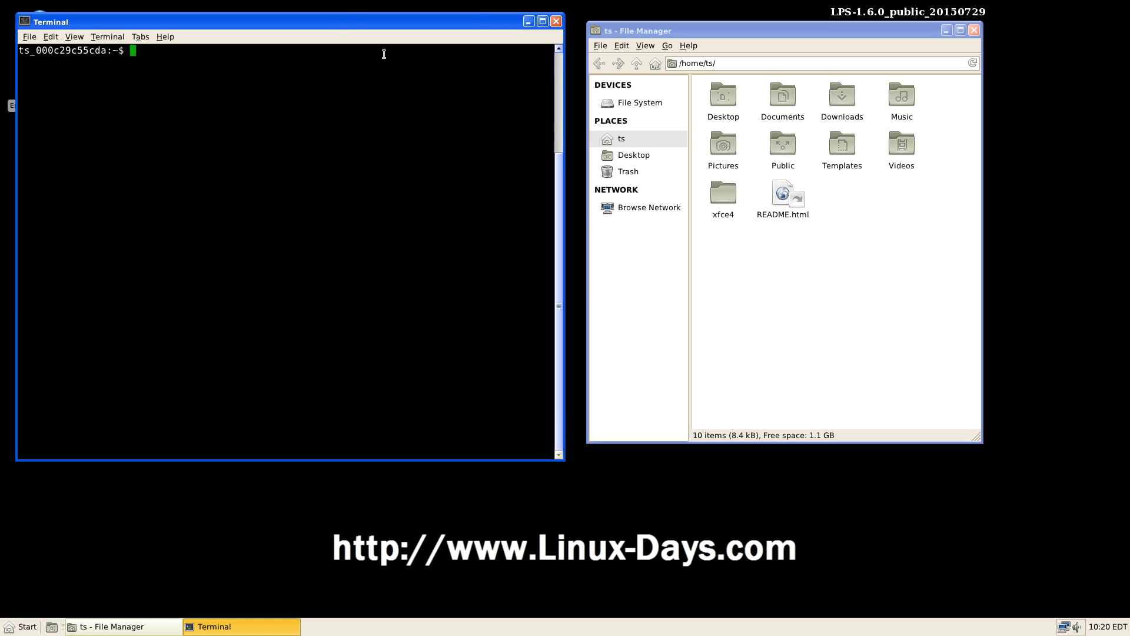
drag(337, 25, 387, 124)
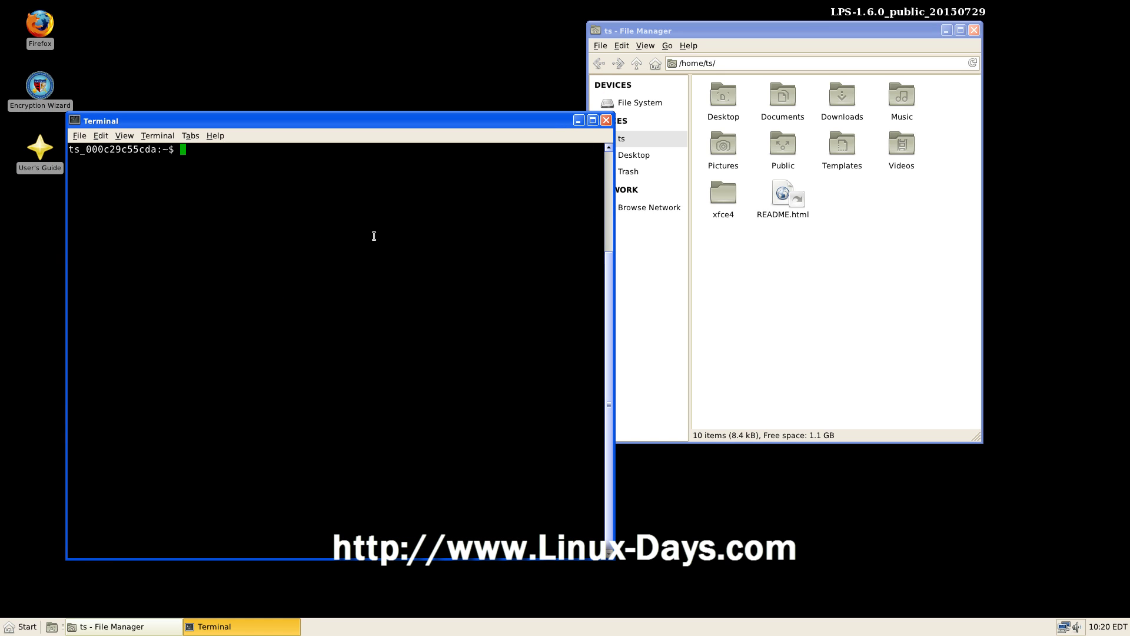
Step: Run ls, ls -al and top, then quit top and exit the terminal
text(ls)
key(Return)
text(ls -al)
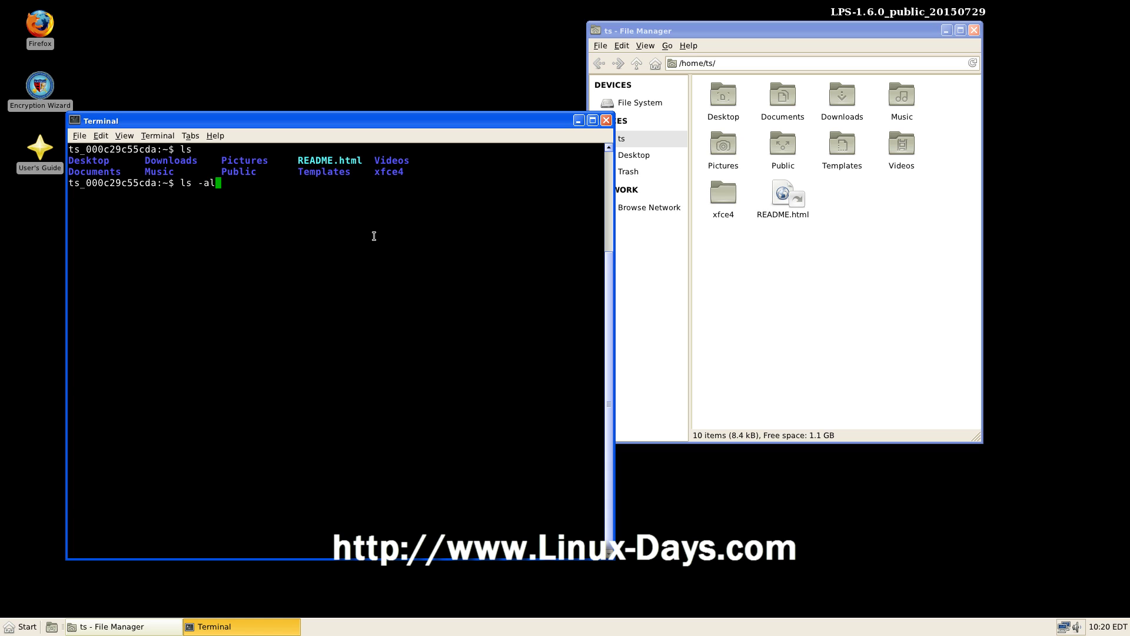
key(Return)
text(top)
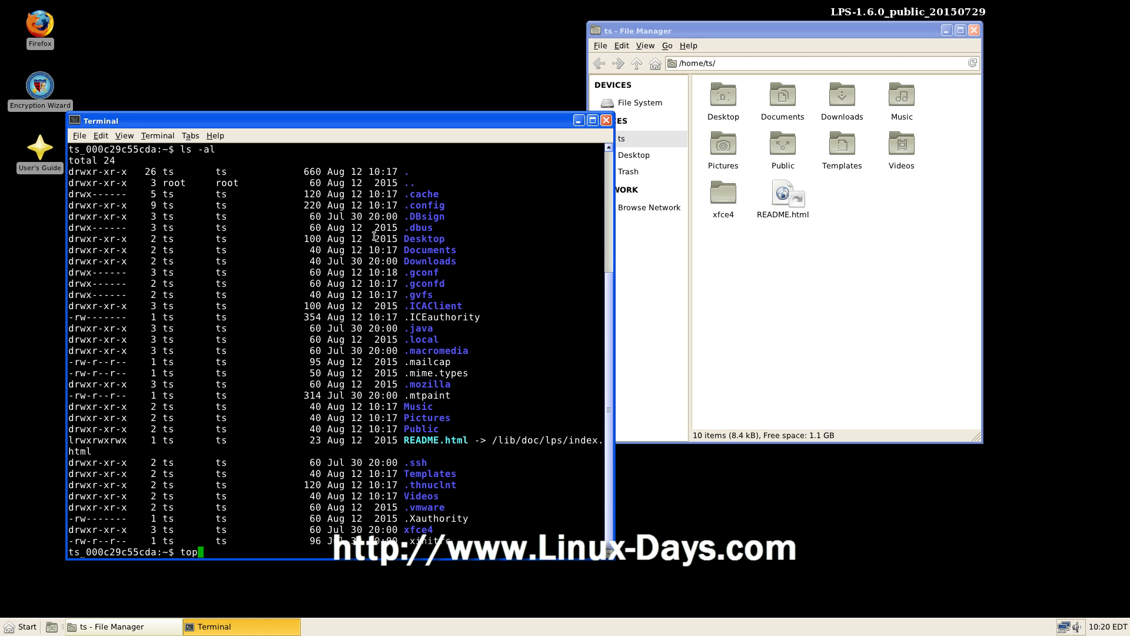
key(Return)
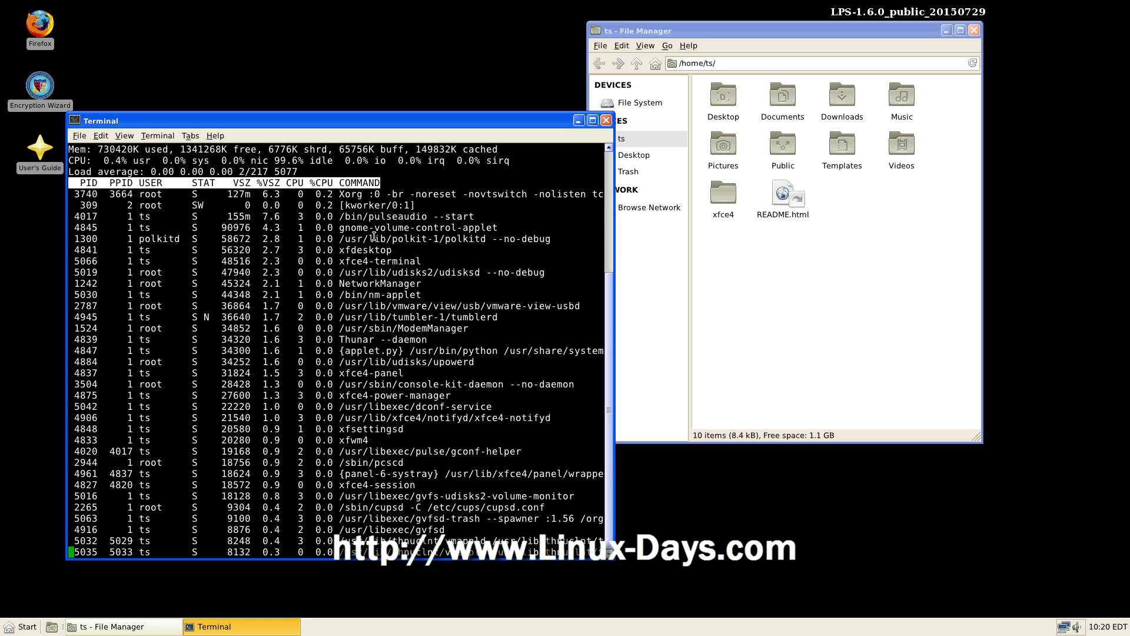
text(q)
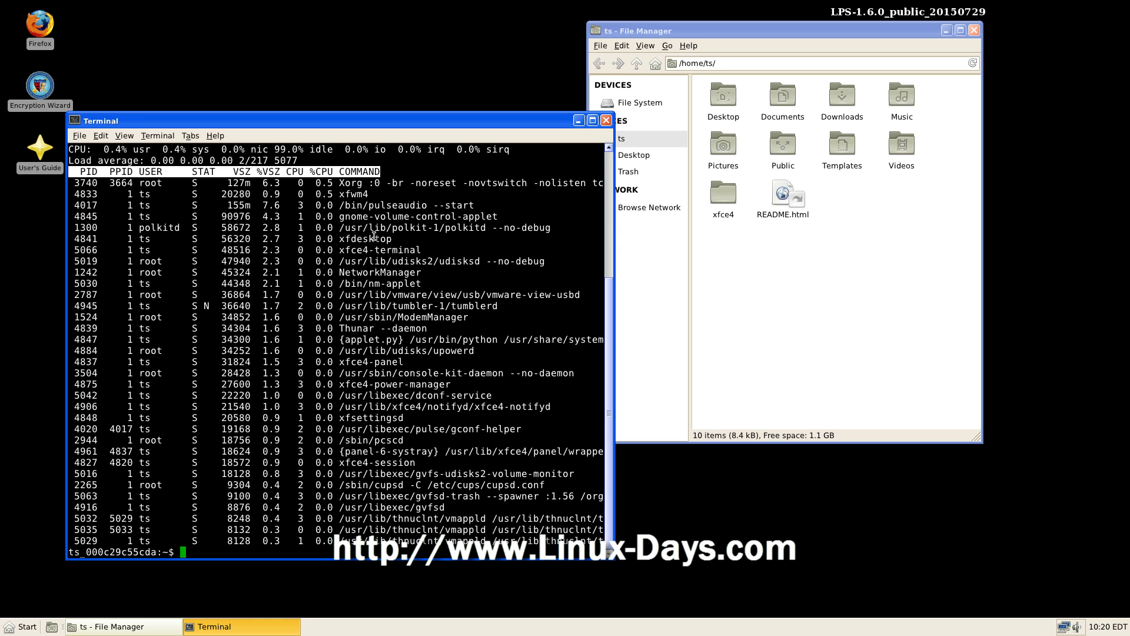
text(exit)
key(Return)
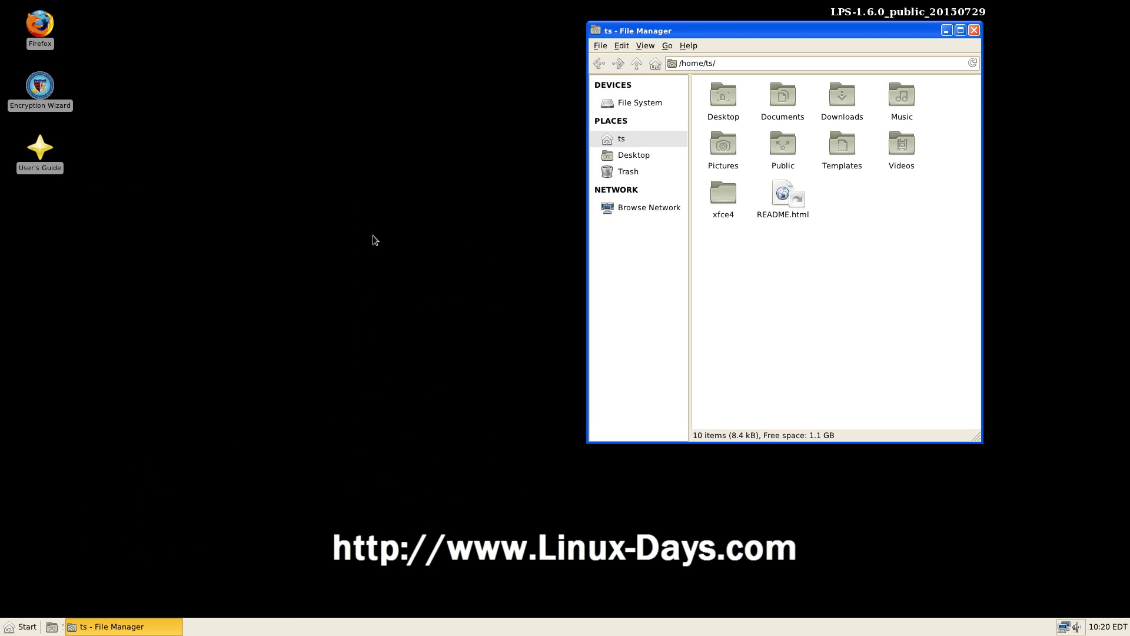
Step: Launch Text Editor at the upper left and type 'file teset' into a new document
click(31, 627)
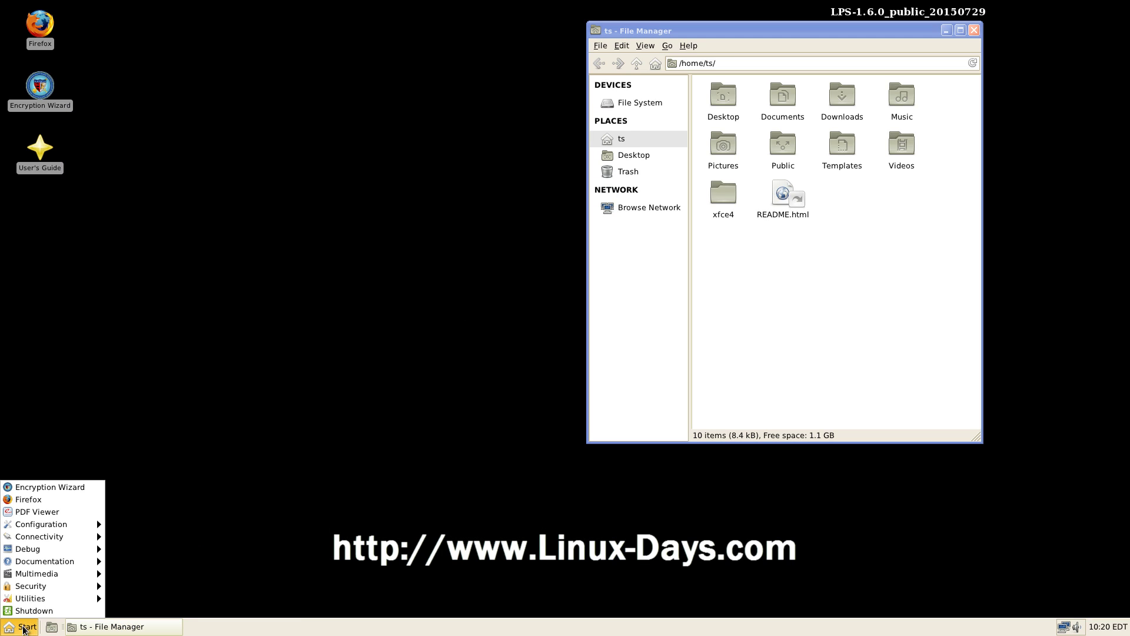
mouse_move(36, 598)
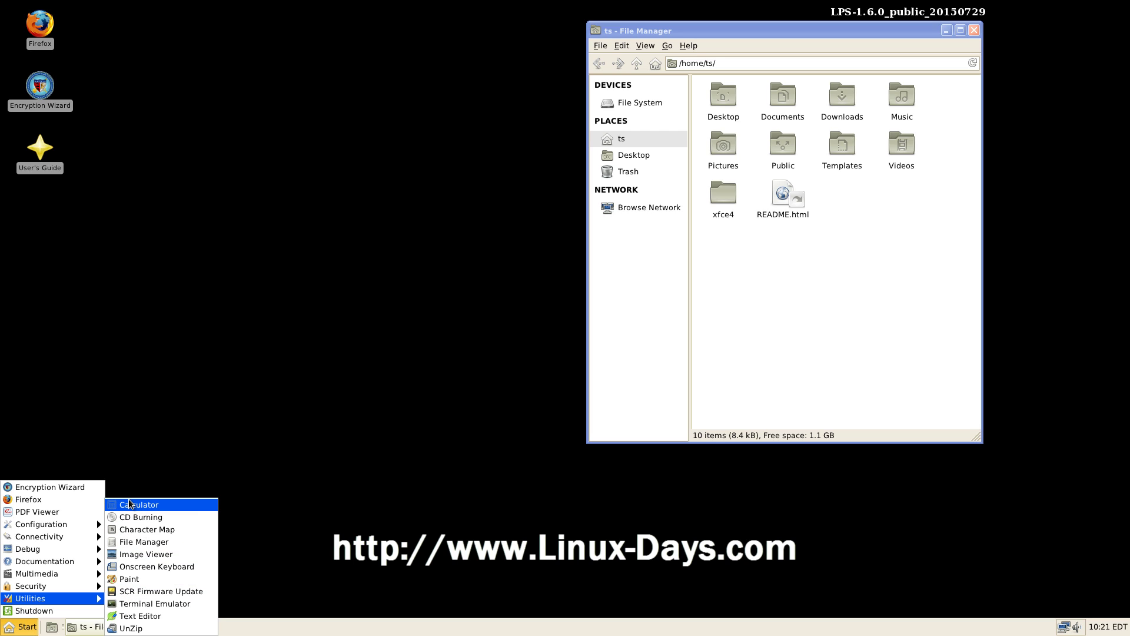
click(143, 616)
drag(477, 189, 257, 127)
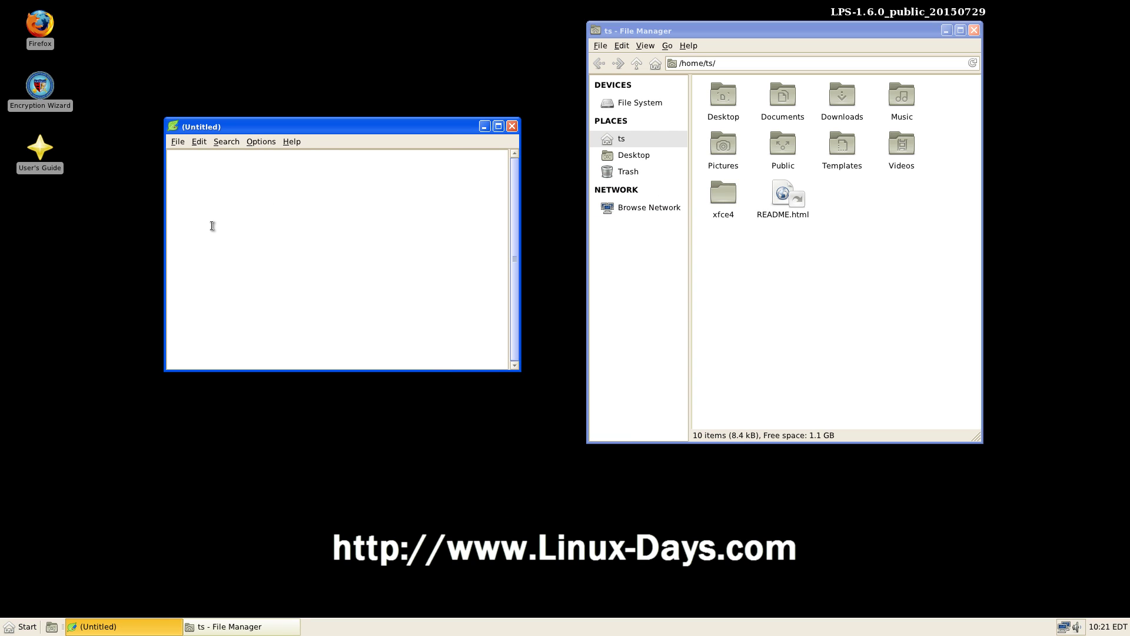
text(file teset)
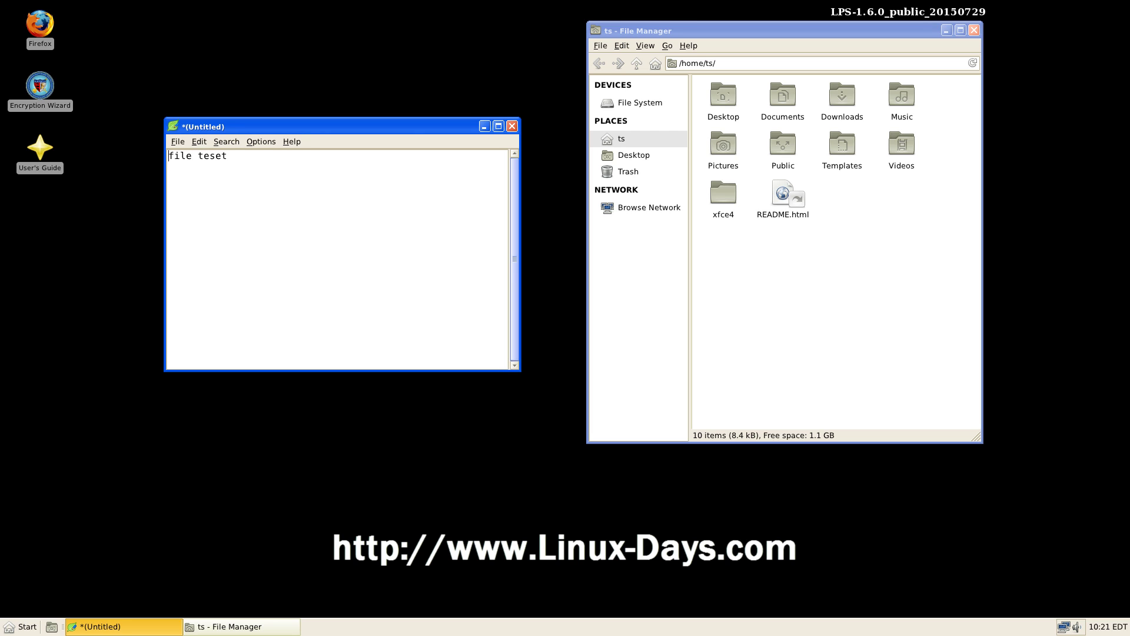
click(177, 141)
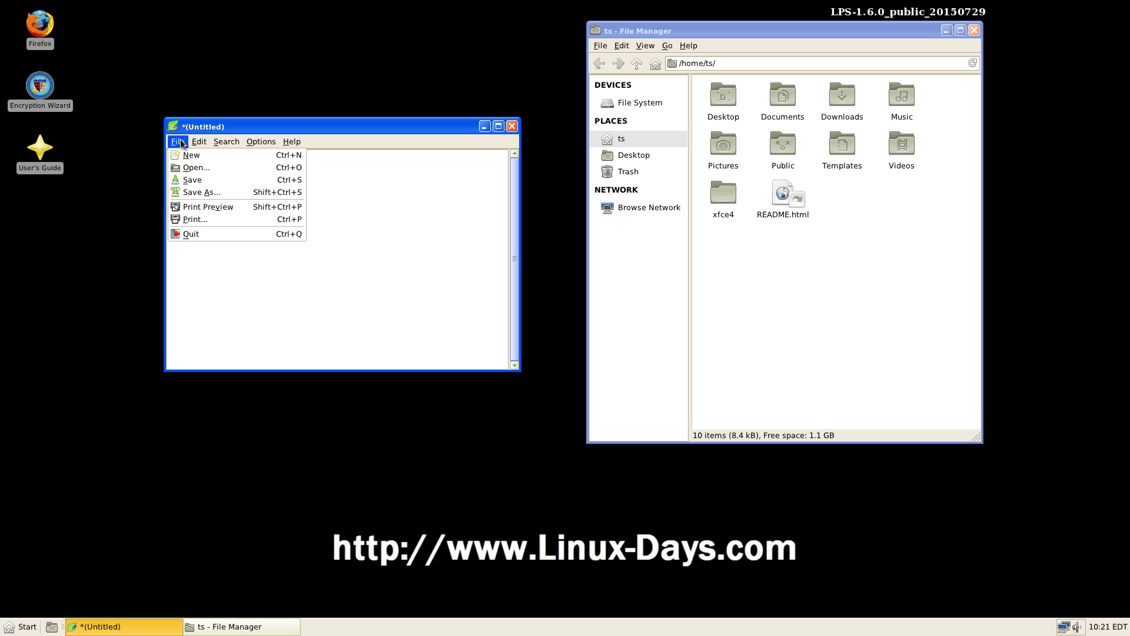
Step: Save the document as test.txt in the Desktop folder
click(198, 196)
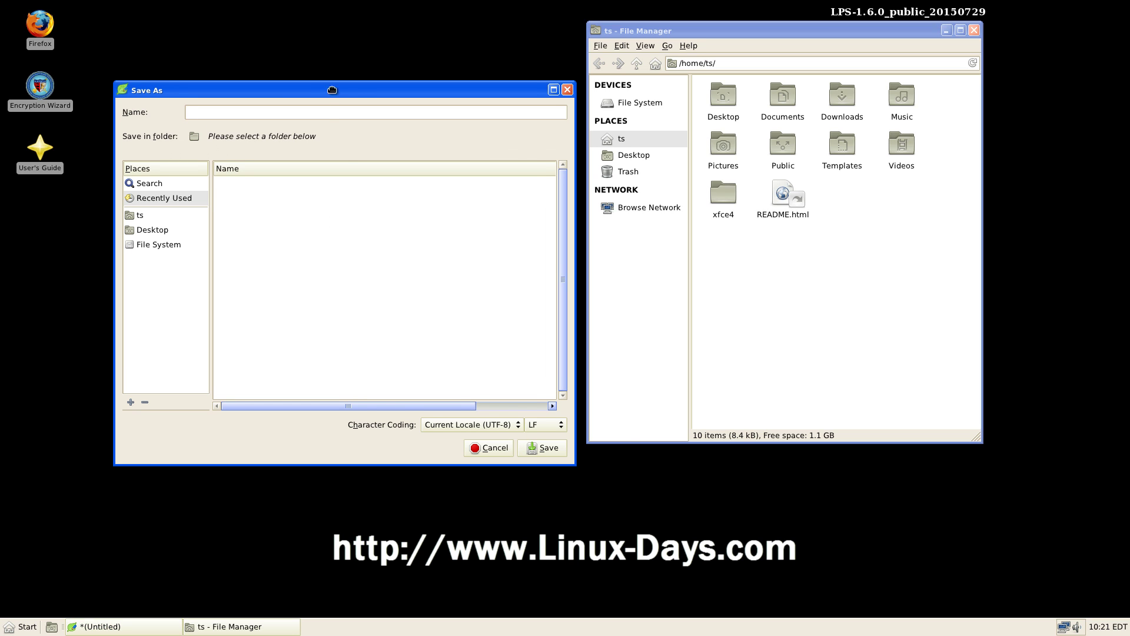
click(207, 245)
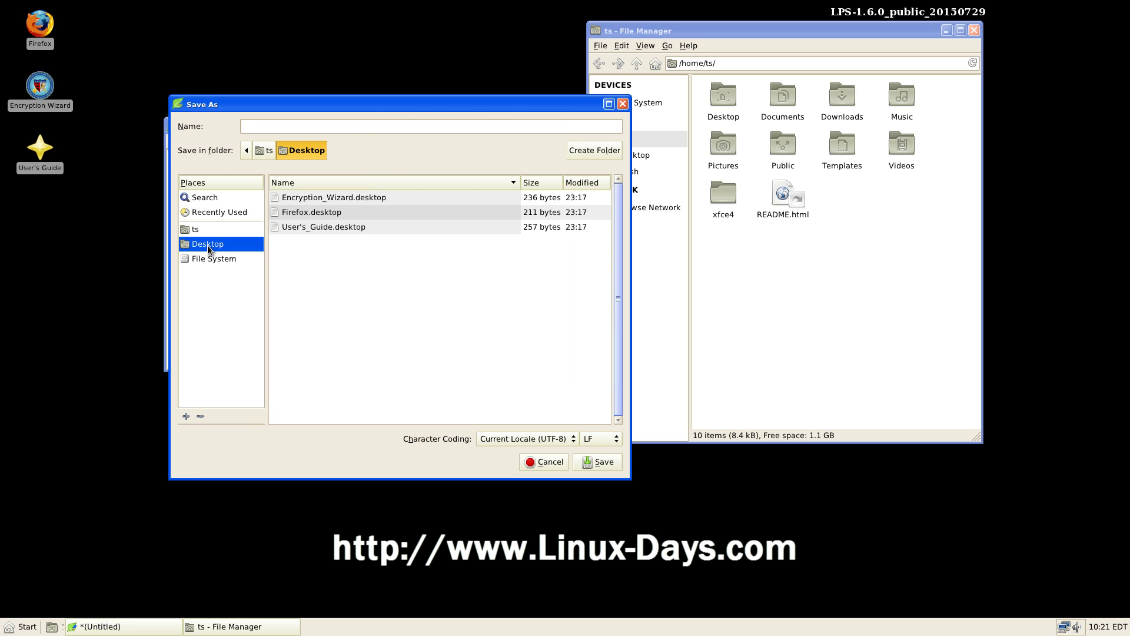
key(Tab)
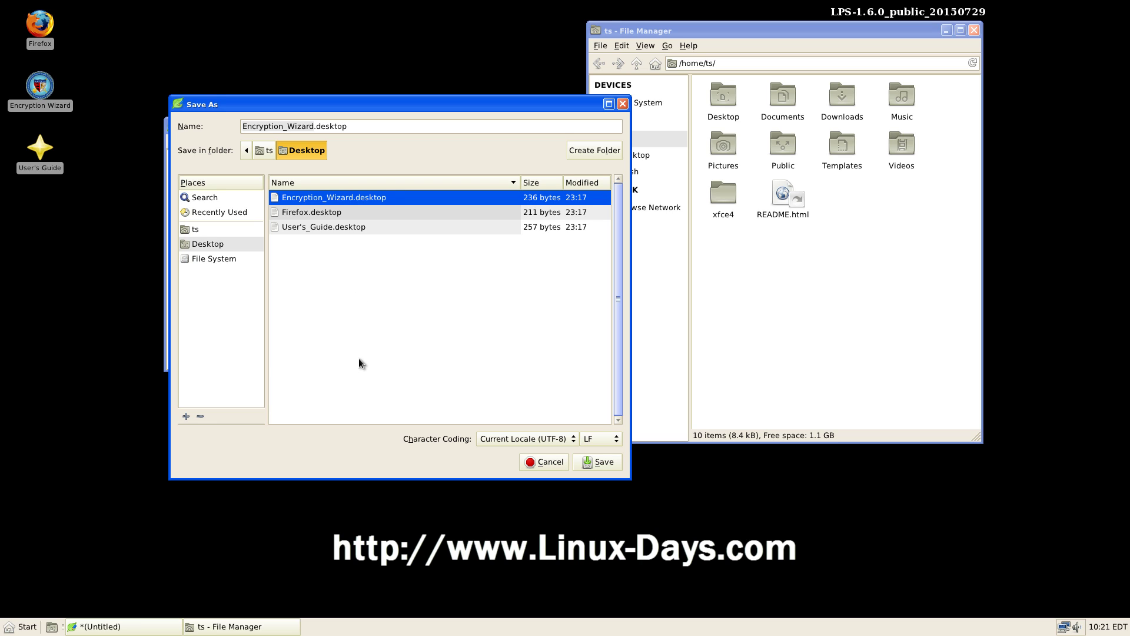
click(351, 129)
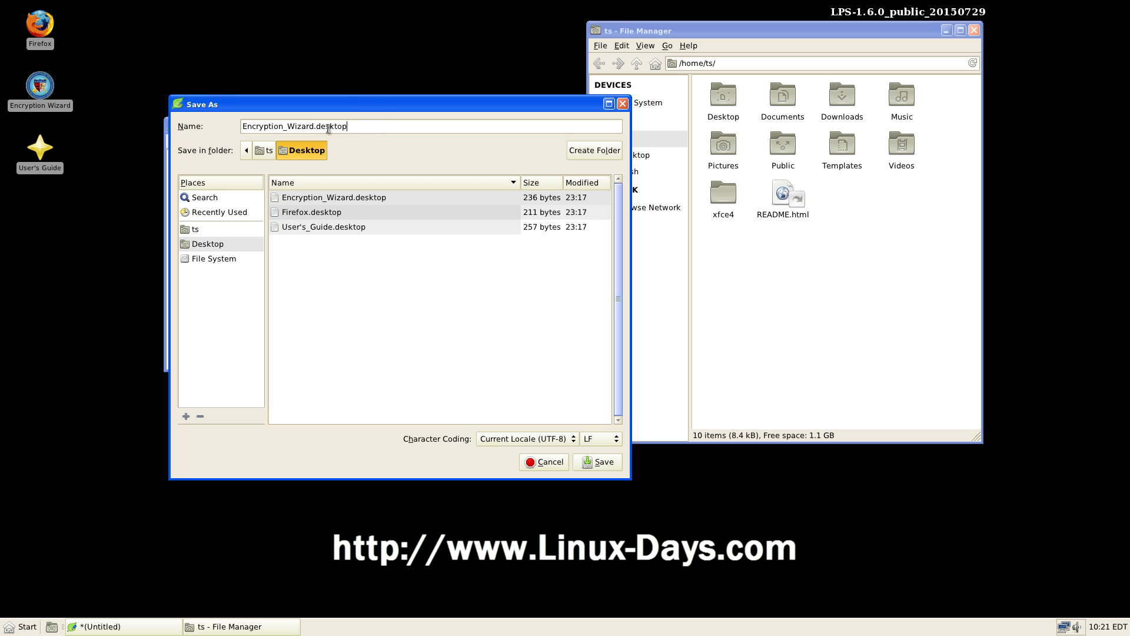
click(353, 198)
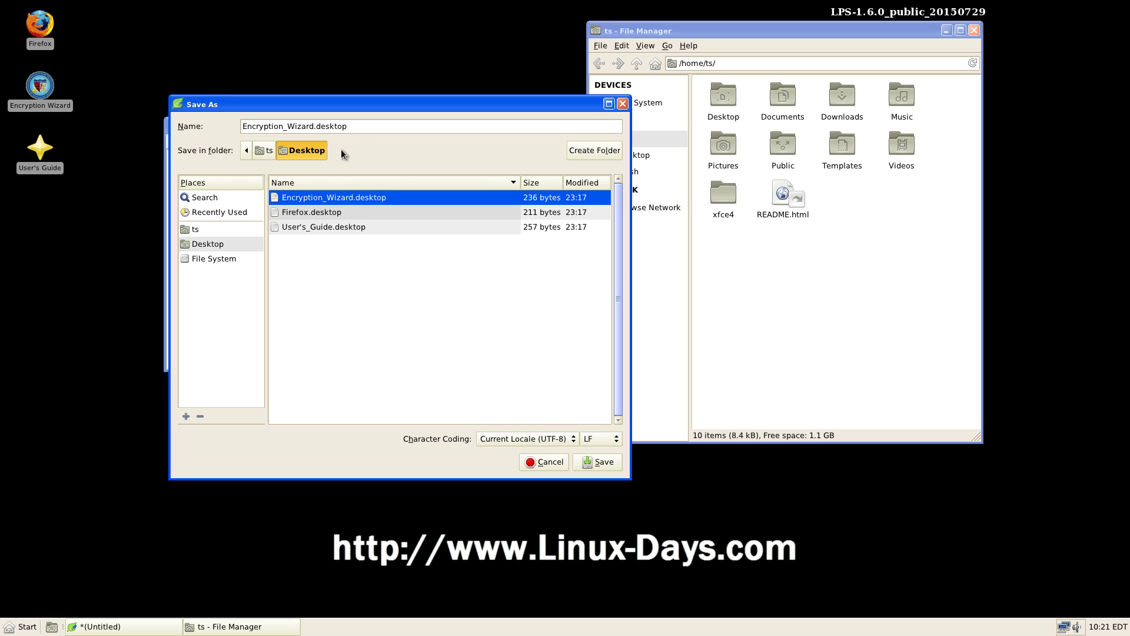
click(355, 126)
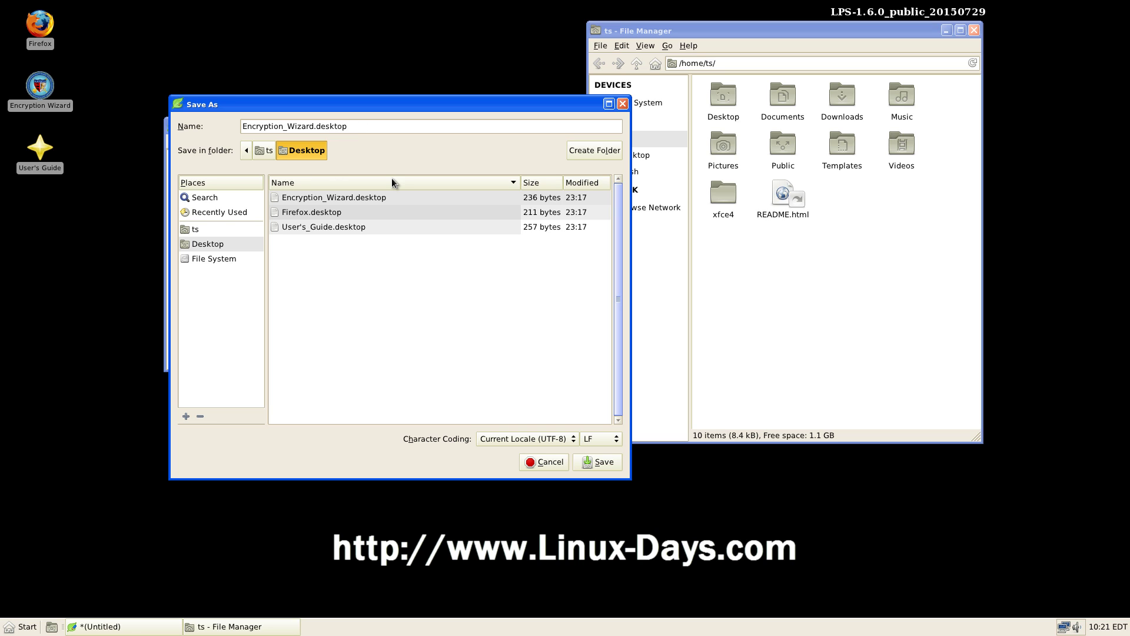
key(ctrl+a)
key(BackSpace)
text(test.txt)
click(603, 463)
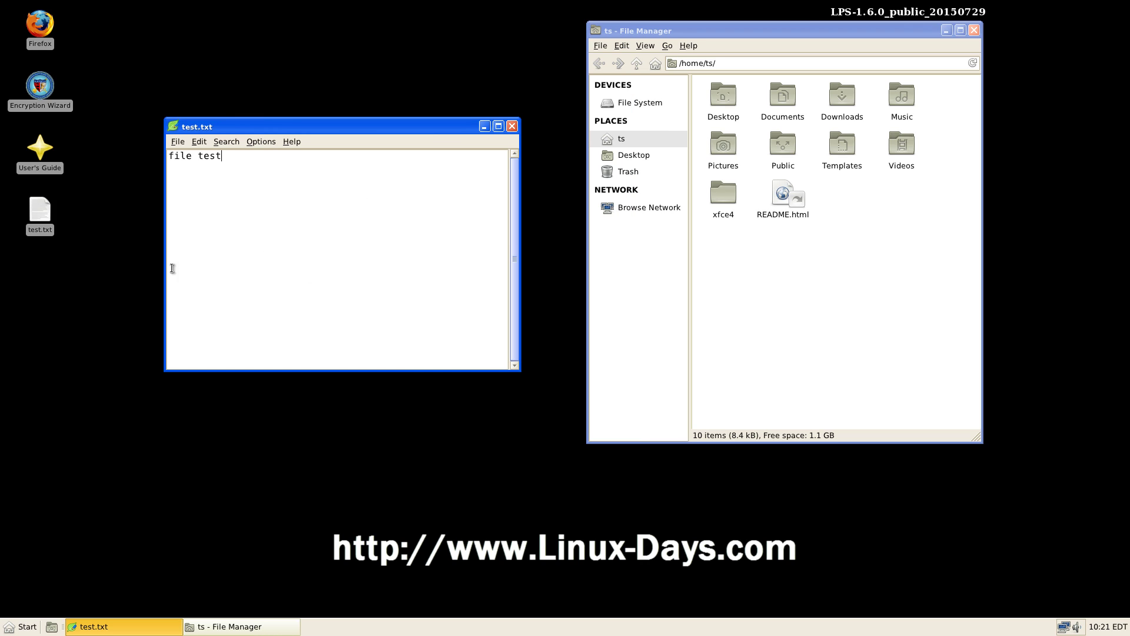
Step: Quit the test.txt editor and clear the desktop icon selection
drag(126, 271, 91, 309)
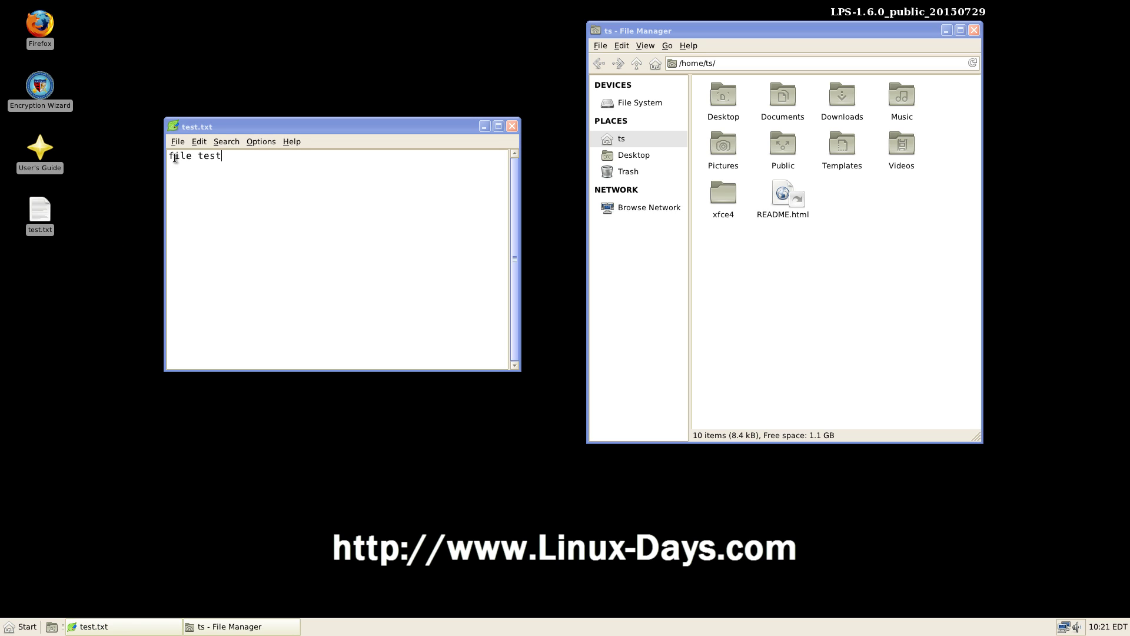
drag(215, 131, 374, 189)
click(337, 199)
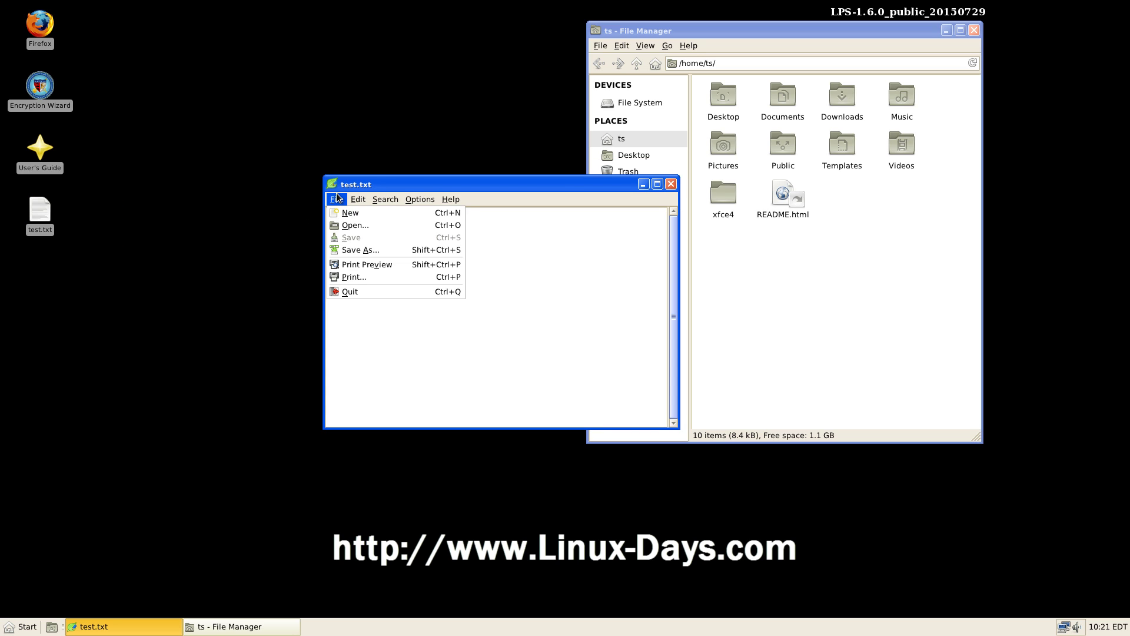
click(350, 291)
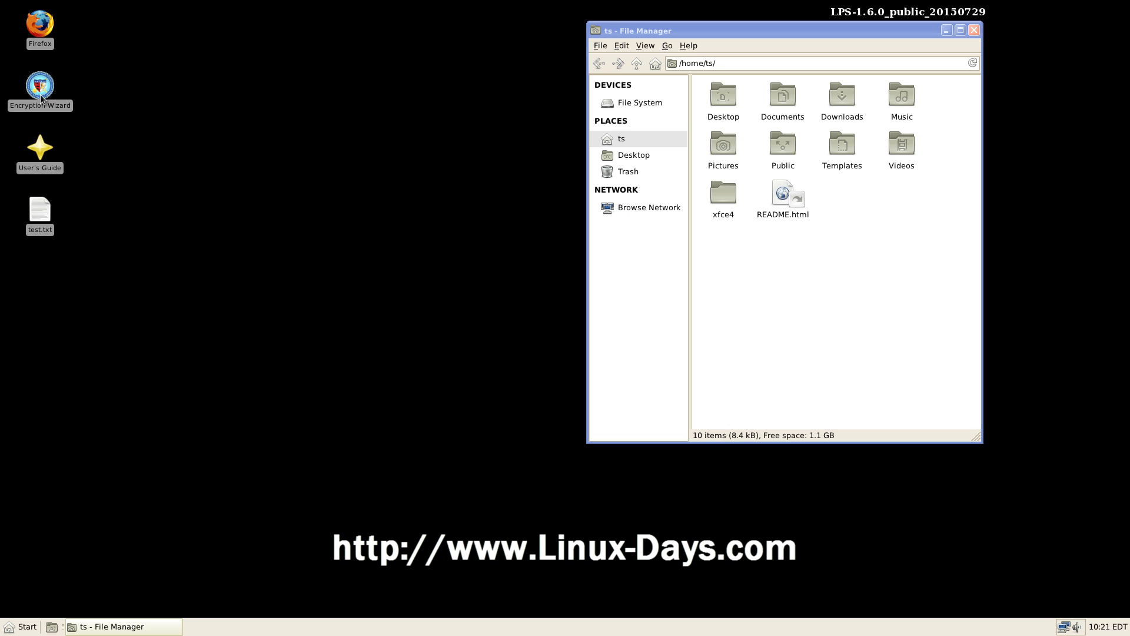
drag(10, 71, 31, 80)
click(86, 124)
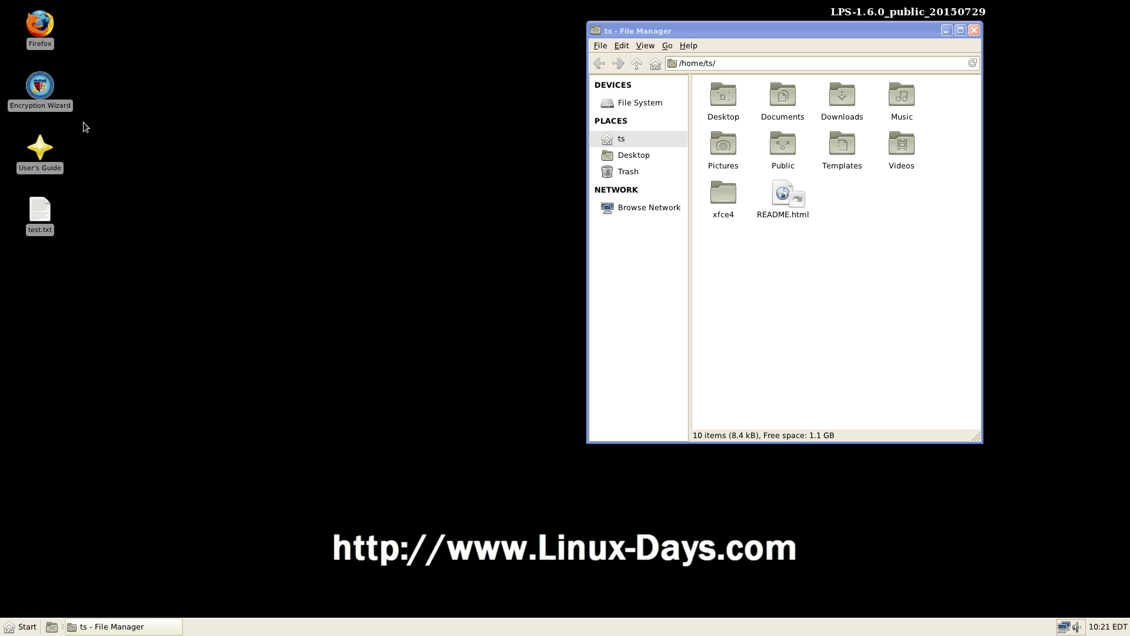
Step: Launch Encryption Wizard, enlarge its window, and add test.txt to its file list
double_click(40, 85)
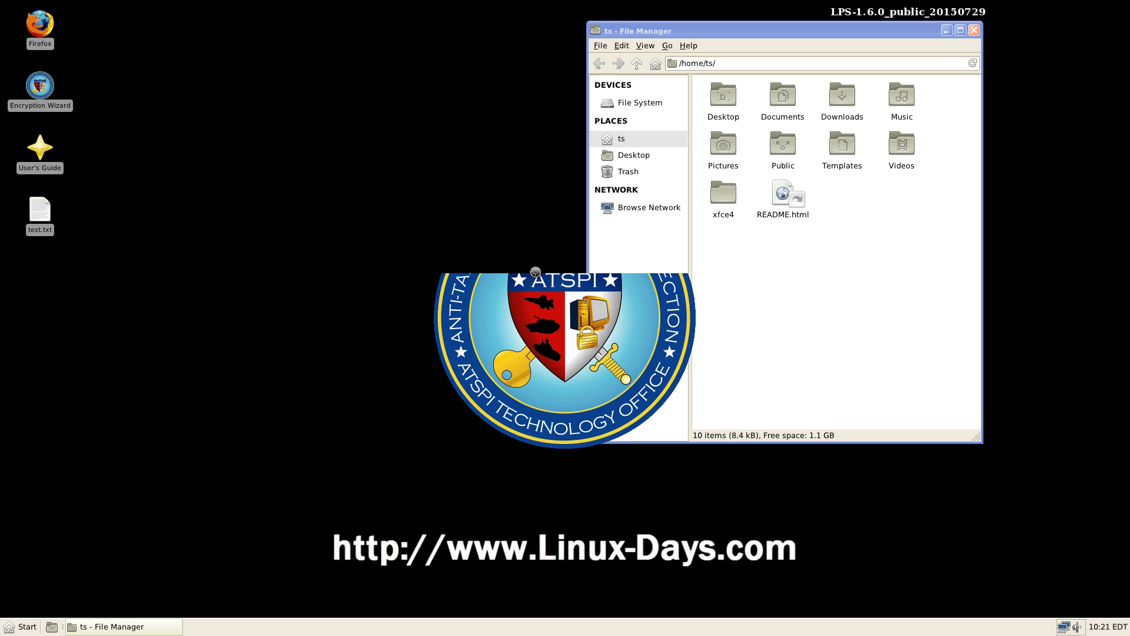
drag(523, 153, 290, 67)
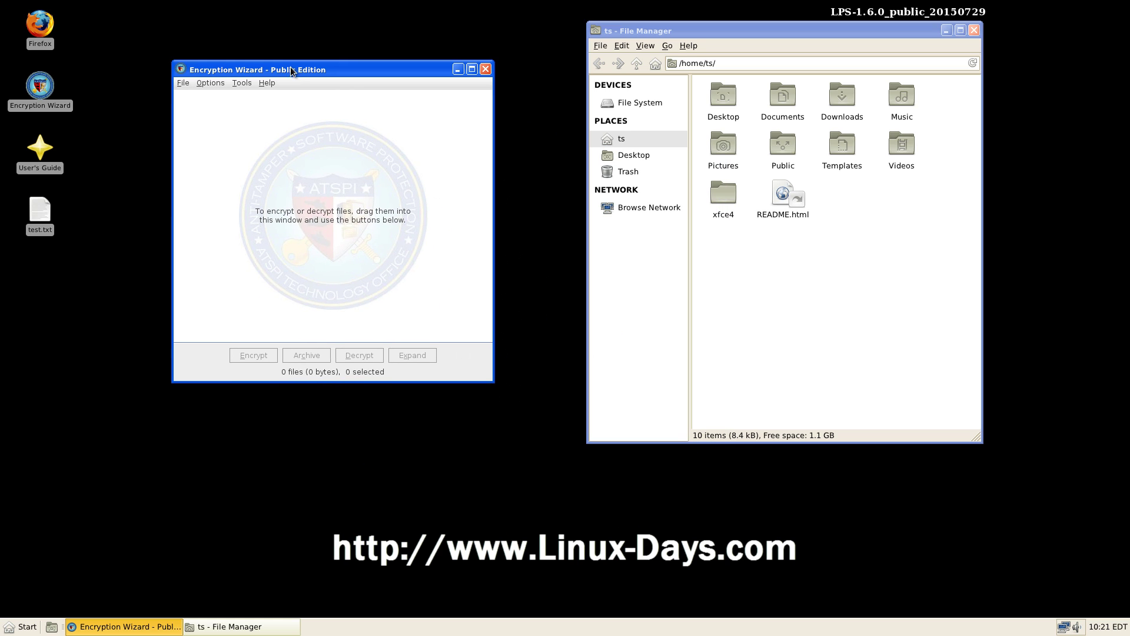
drag(488, 376, 911, 401)
drag(422, 68, 359, 52)
drag(40, 217, 167, 109)
click(121, 67)
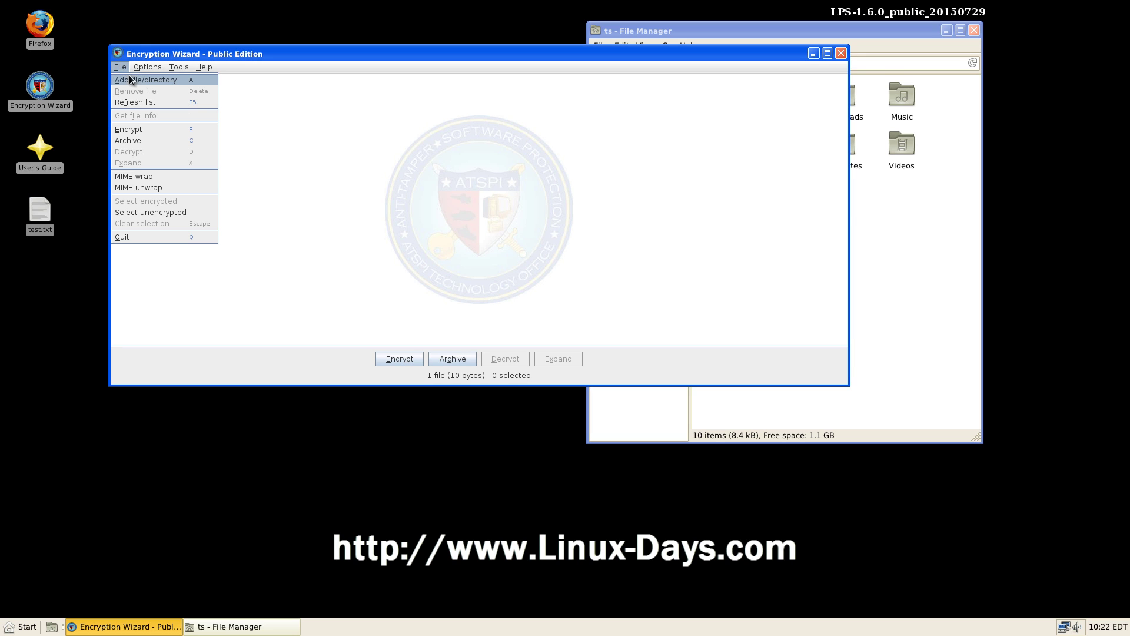
click(132, 79)
click(132, 79)
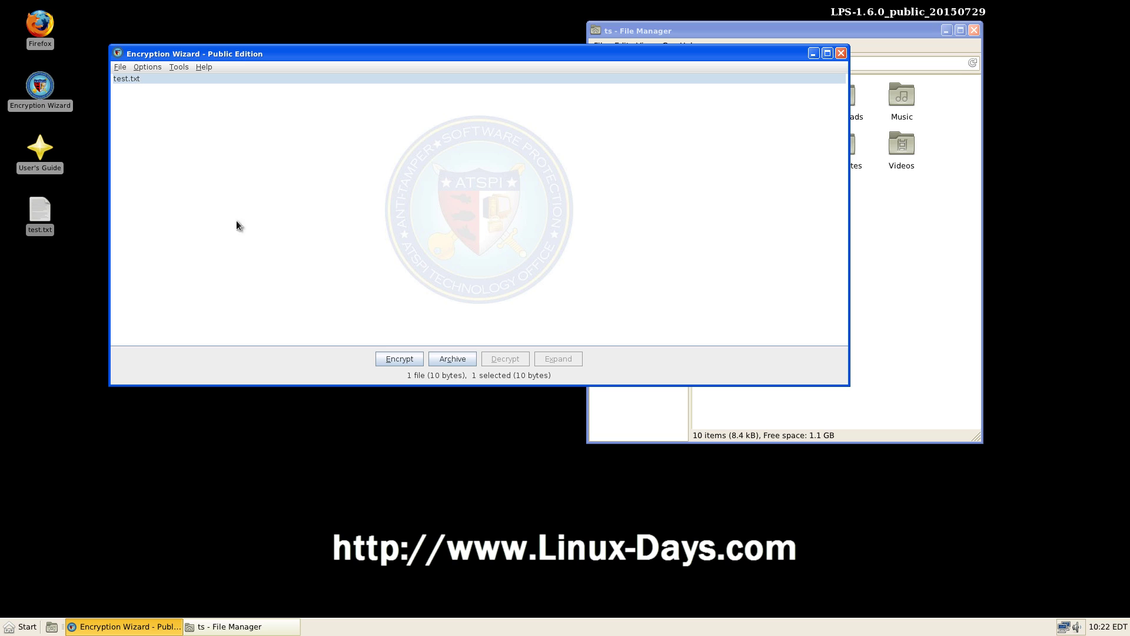
Step: Encrypt test.txt with an entered passphrase, deleting the original, and dismiss the success message
click(401, 362)
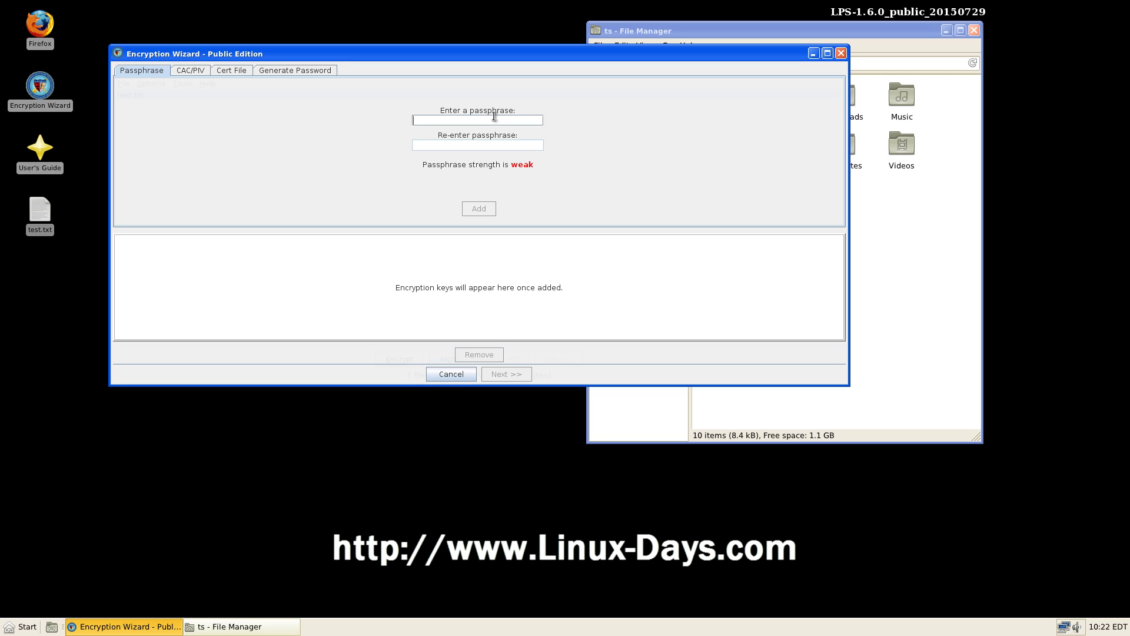
text(••••••)
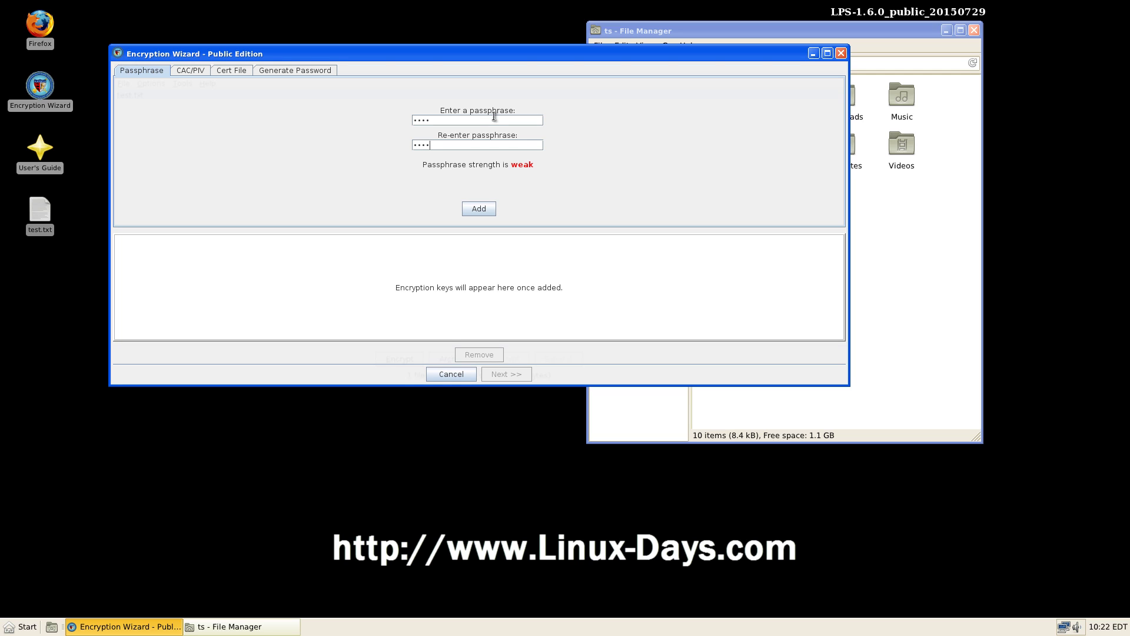
click(478, 209)
click(499, 374)
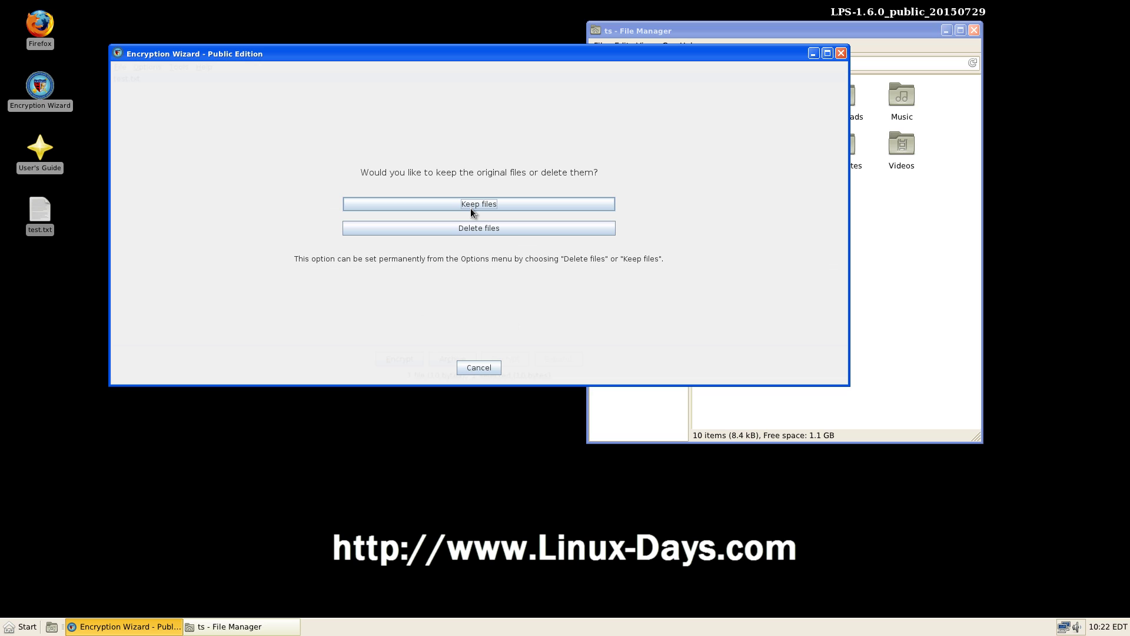
click(476, 228)
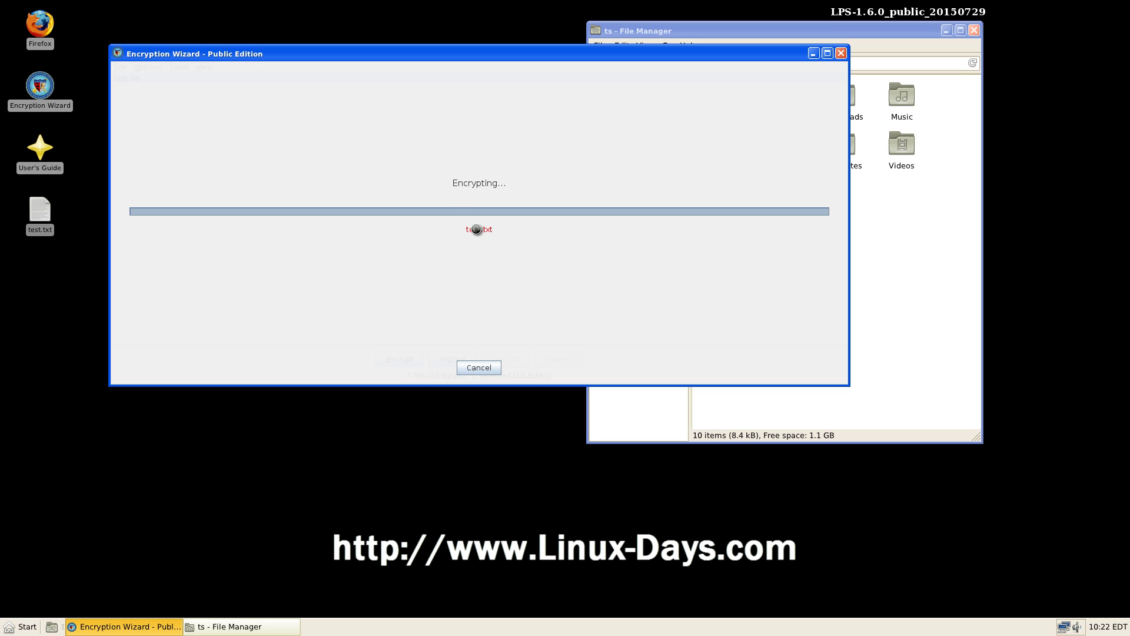
click(39, 215)
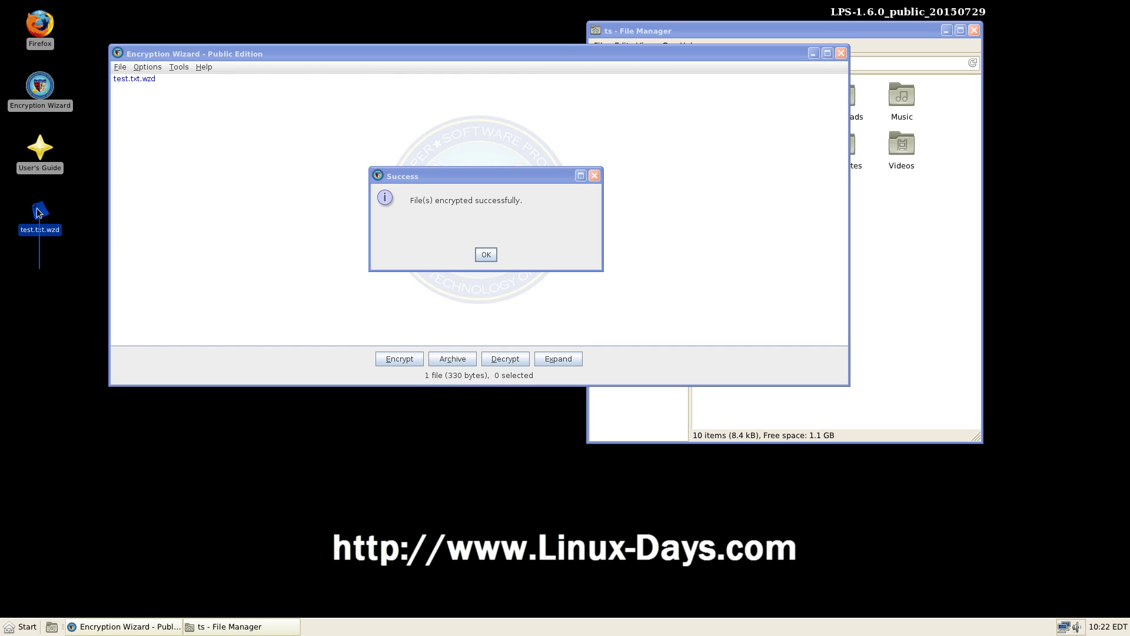
click(86, 309)
click(486, 255)
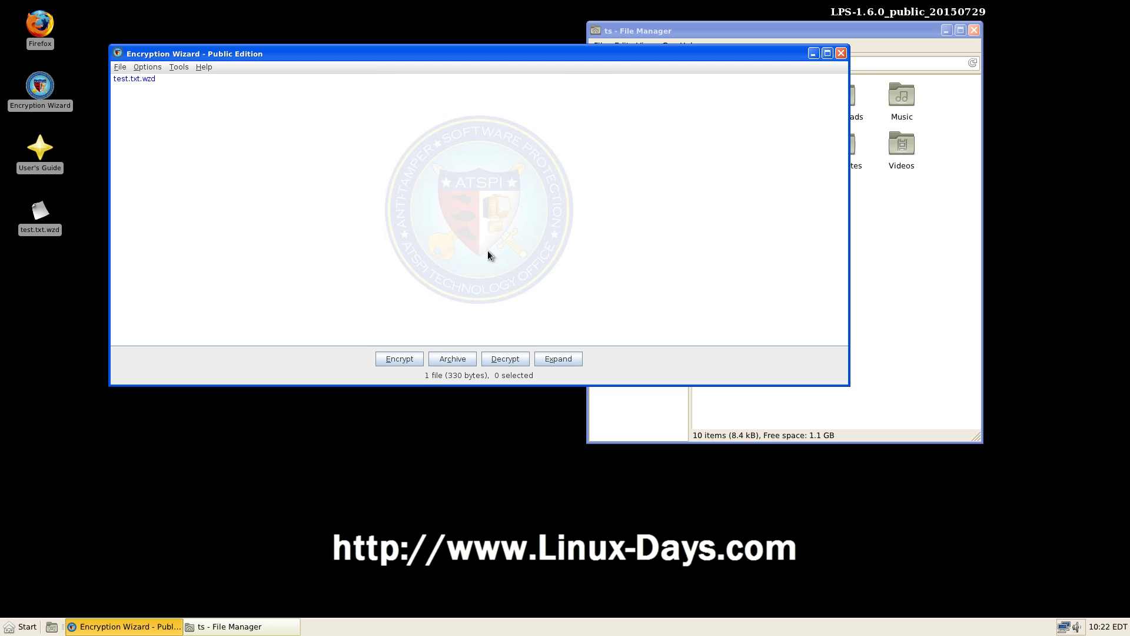
Step: Open test.txt.wzd in a new Text Editor window, showing the EWZDHEDR header and unreadable data
click(146, 80)
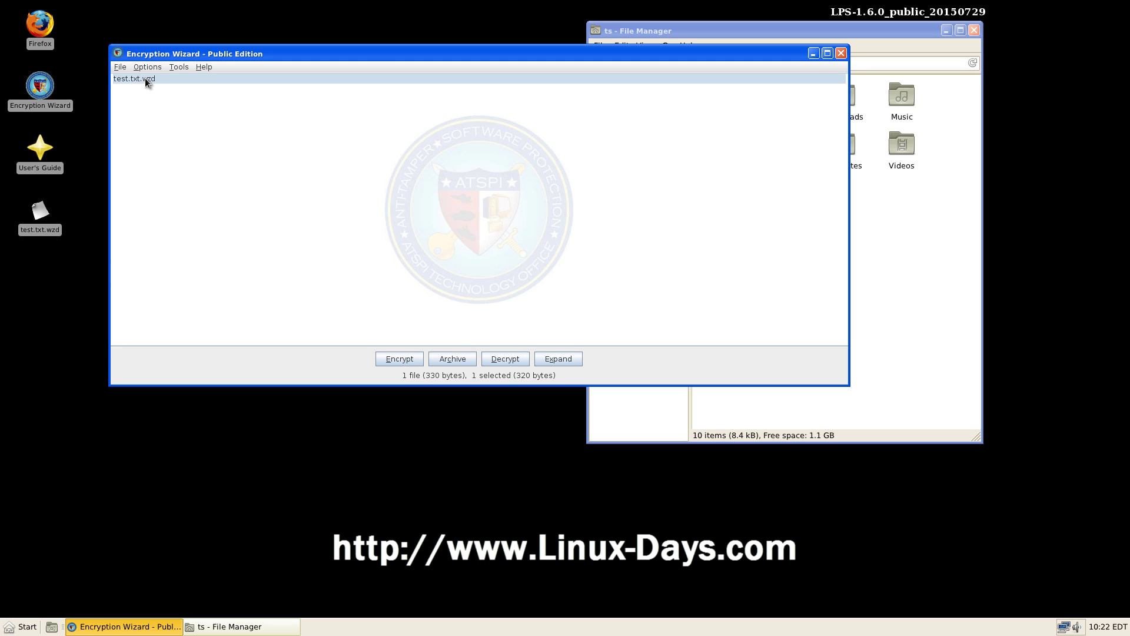
click(83, 325)
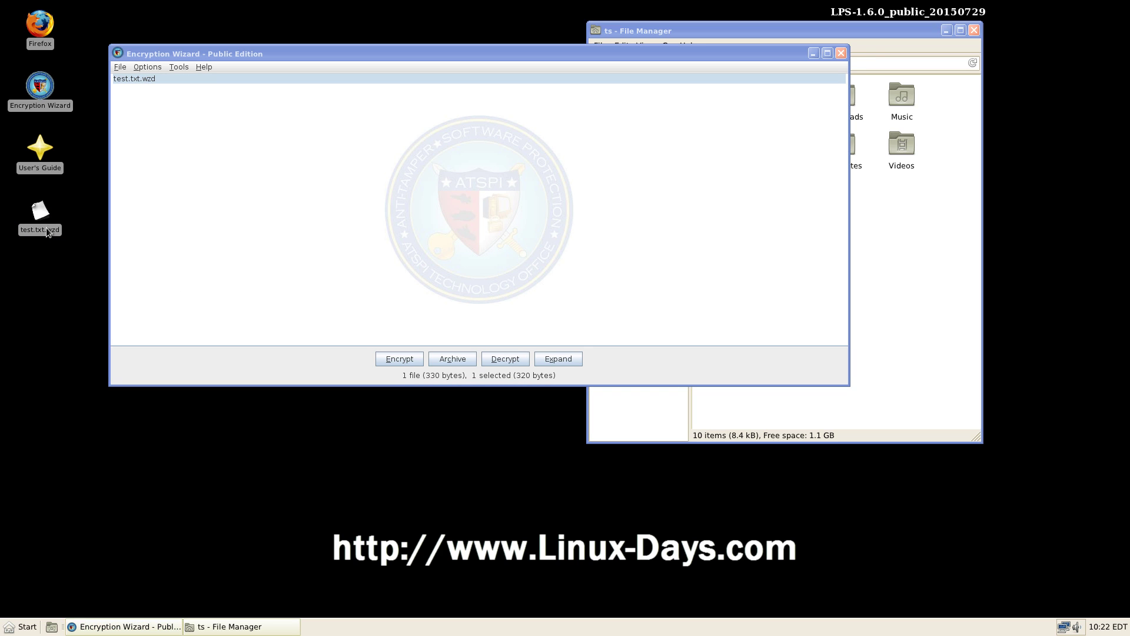
click(22, 627)
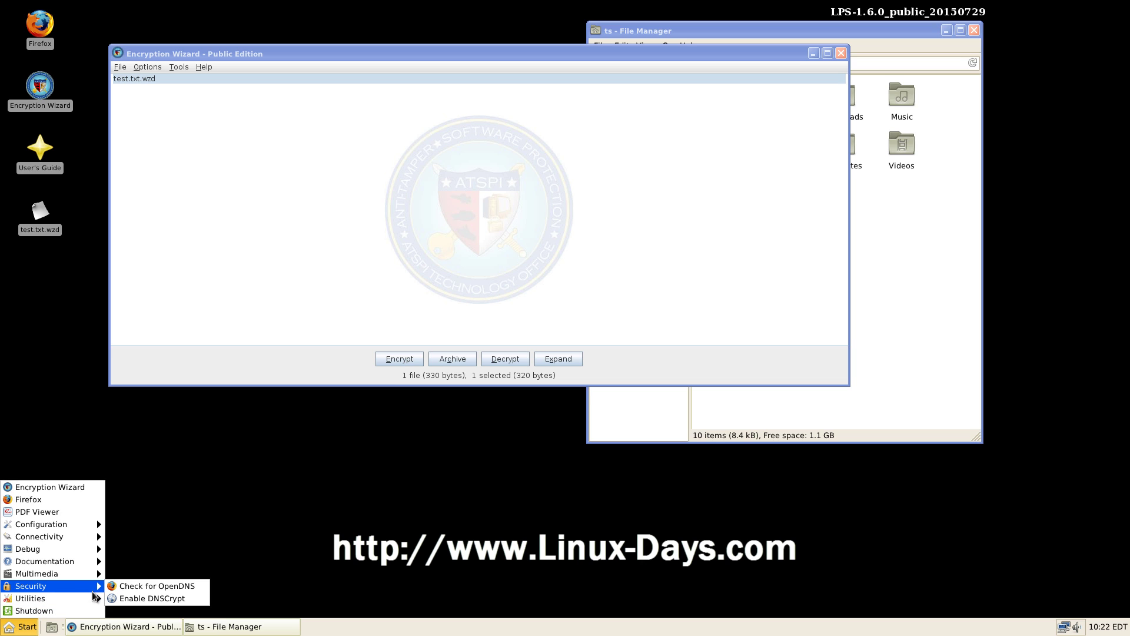
mouse_move(81, 600)
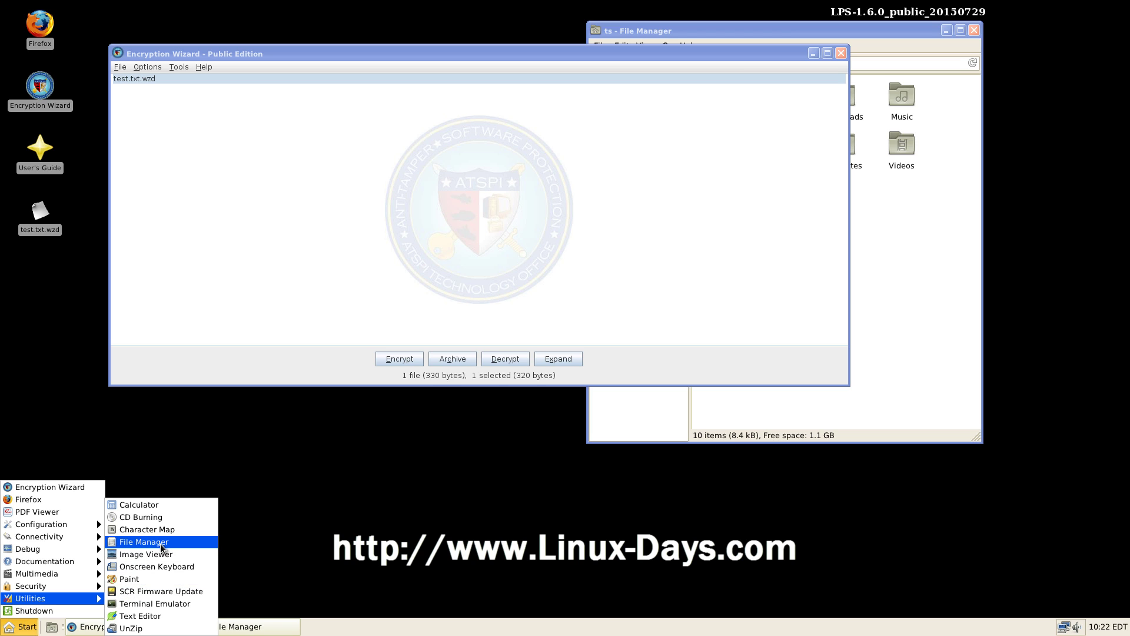
click(153, 616)
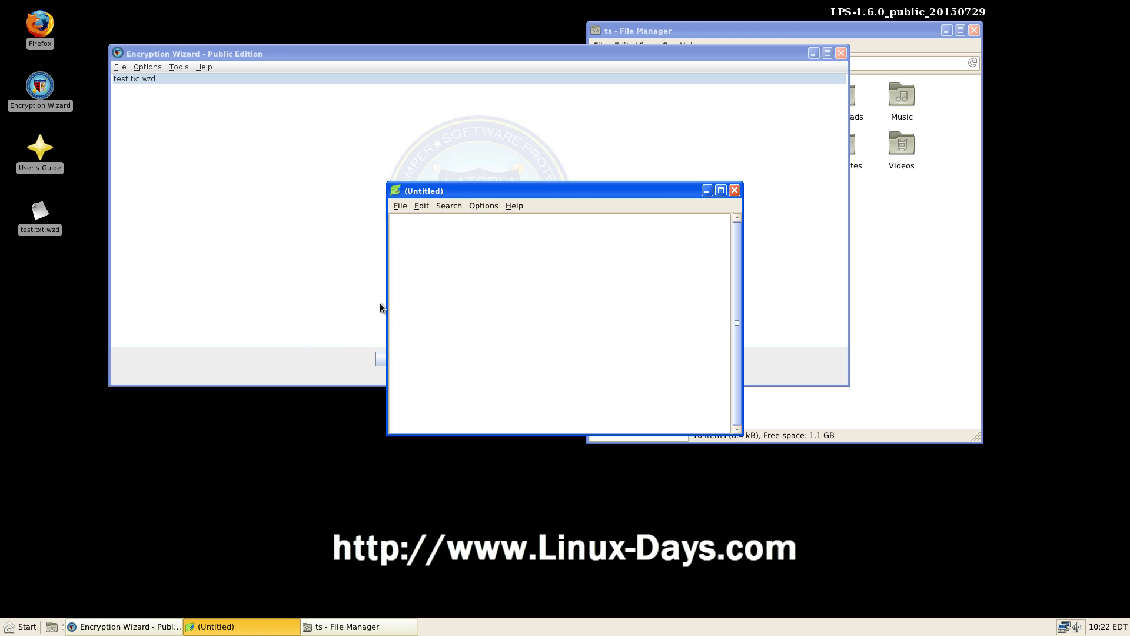
drag(450, 193, 354, 177)
drag(40, 211, 282, 200)
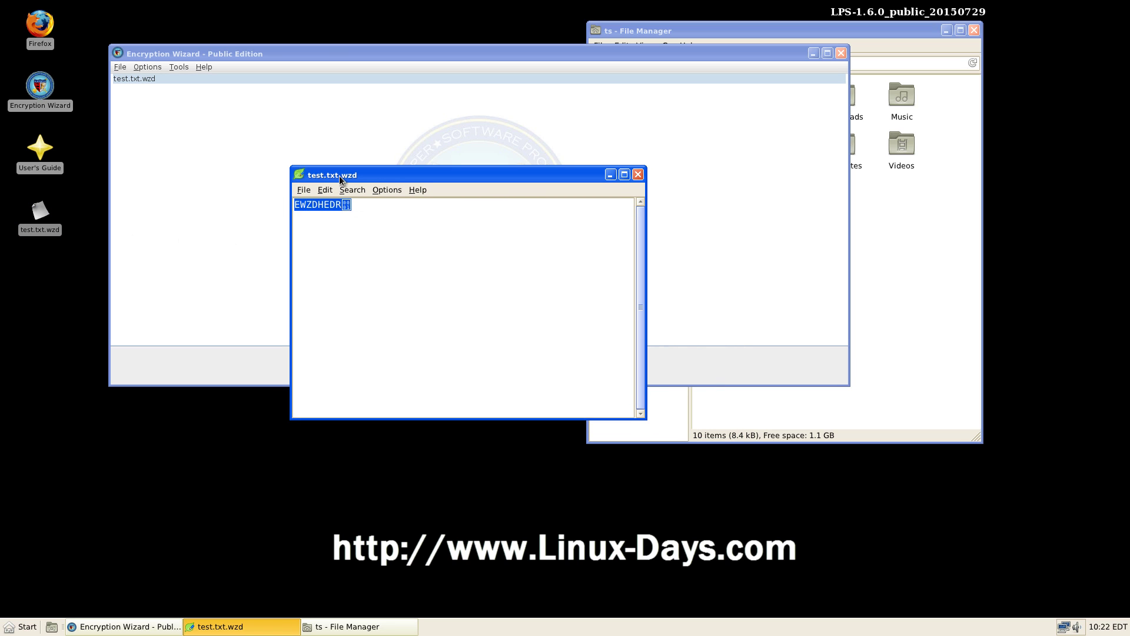
drag(340, 178, 314, 411)
click(294, 295)
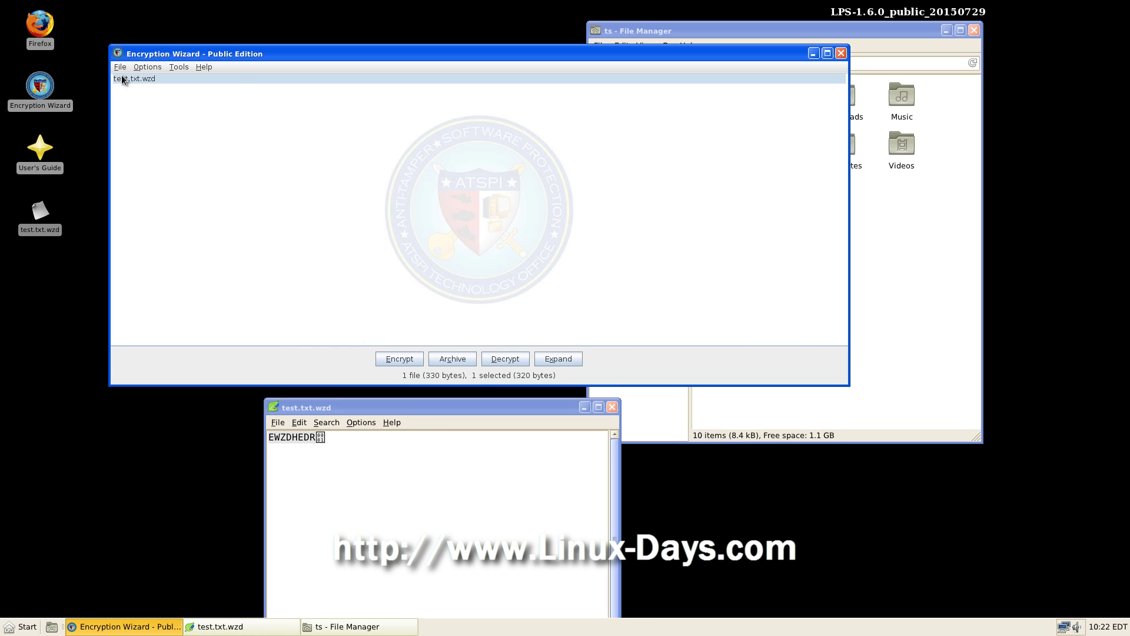
Step: Decrypt test.txt.wzd with the passphrase, keeping the encrypted file, and dismiss the success message
click(505, 358)
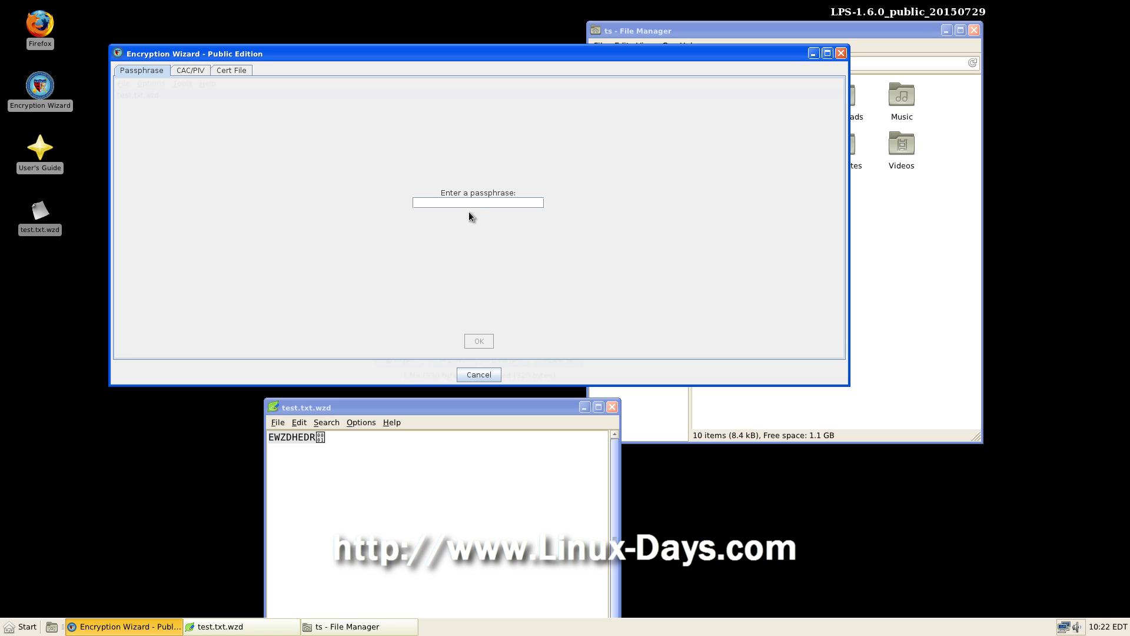
text(123)
click(479, 342)
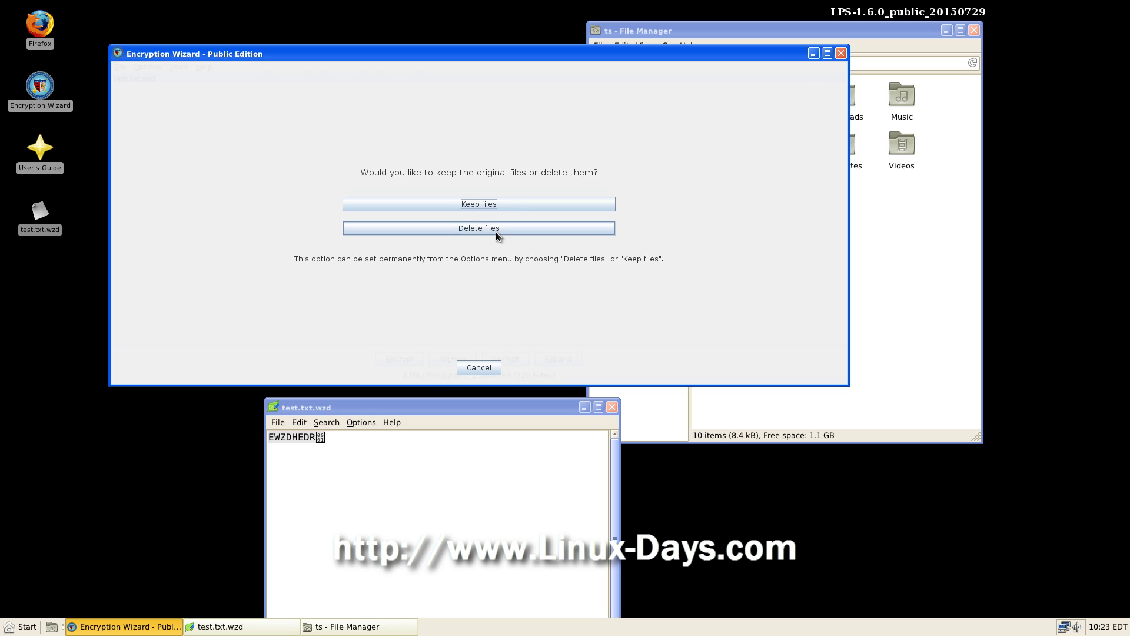
click(478, 205)
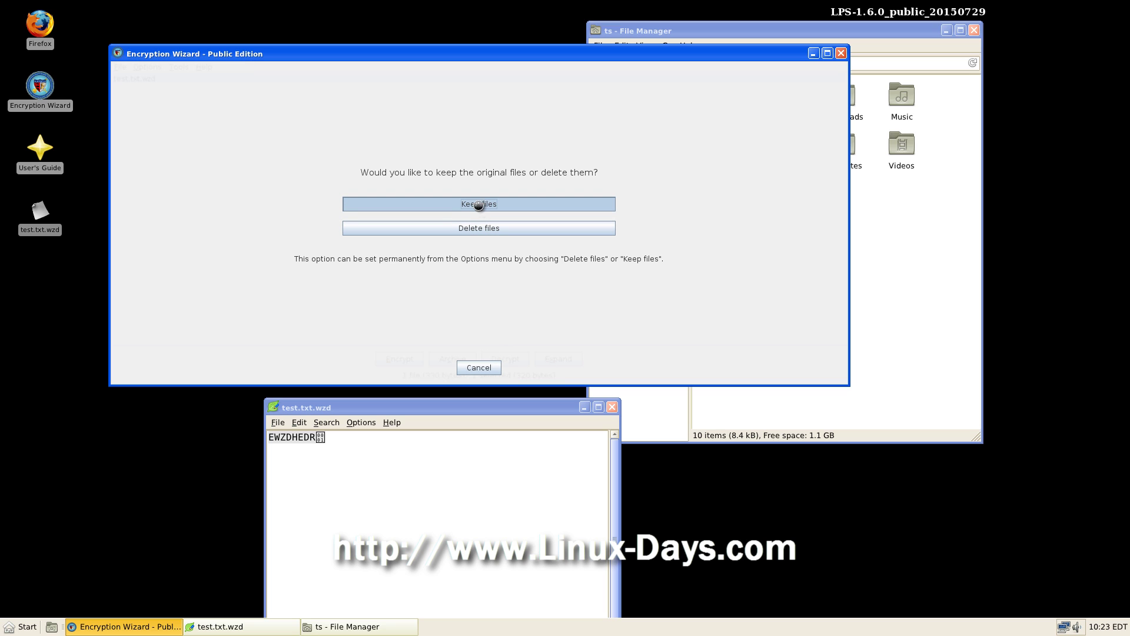
click(486, 255)
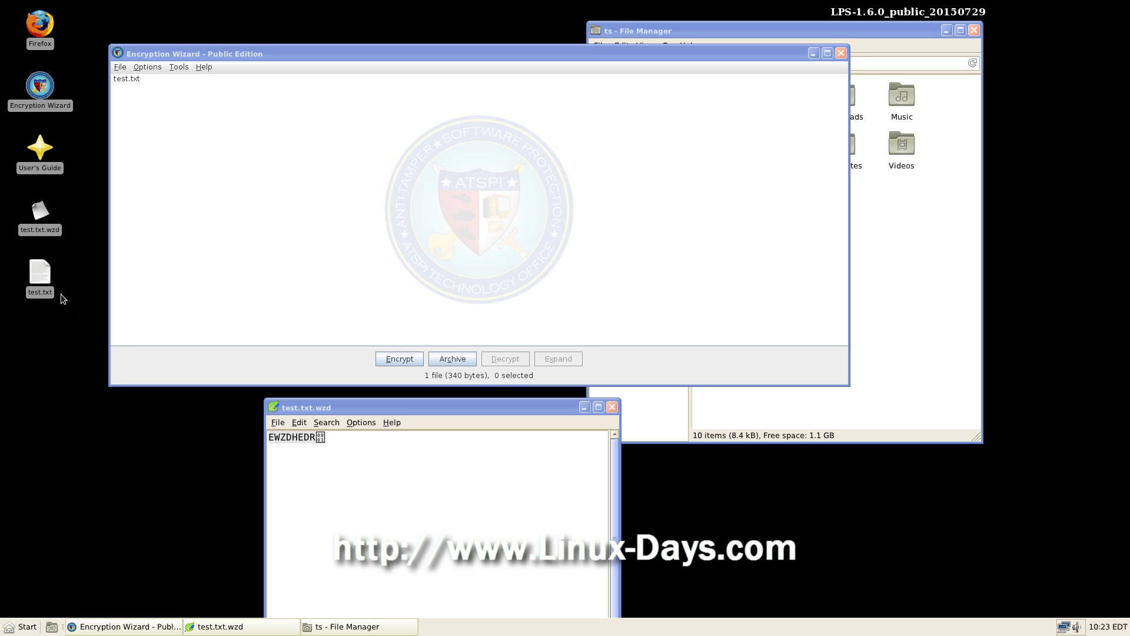
Step: Open the decrypted test.txt in the editor to confirm it reads 'file test', then quit
drag(40, 272, 377, 462)
key(ctrl+a)
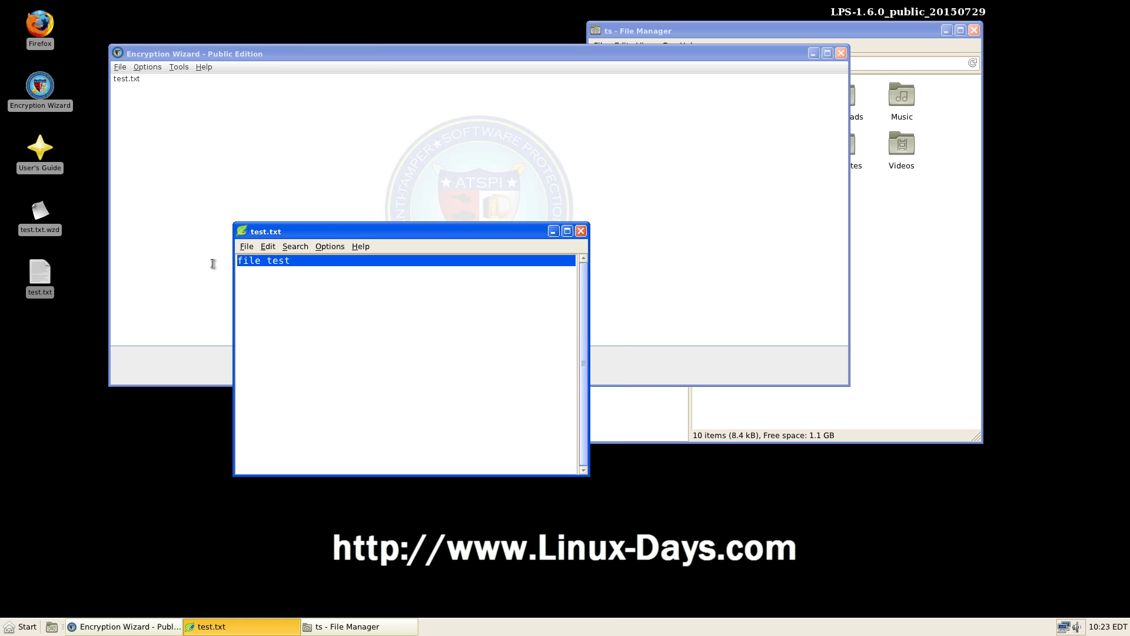
drag(35, 395, 68, 203)
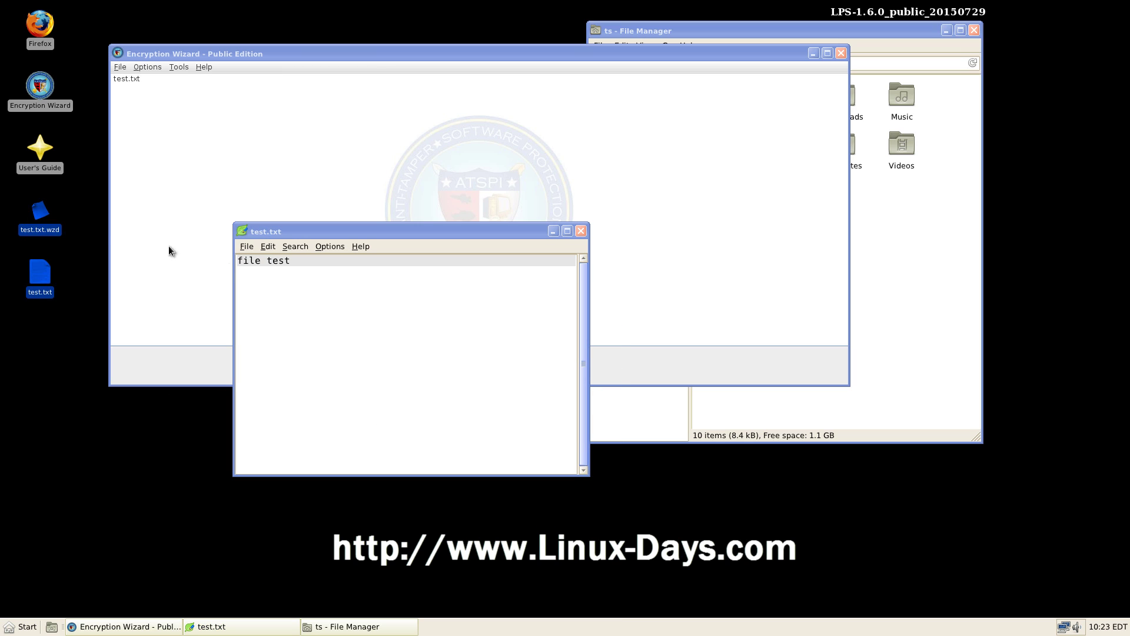
click(312, 272)
click(247, 246)
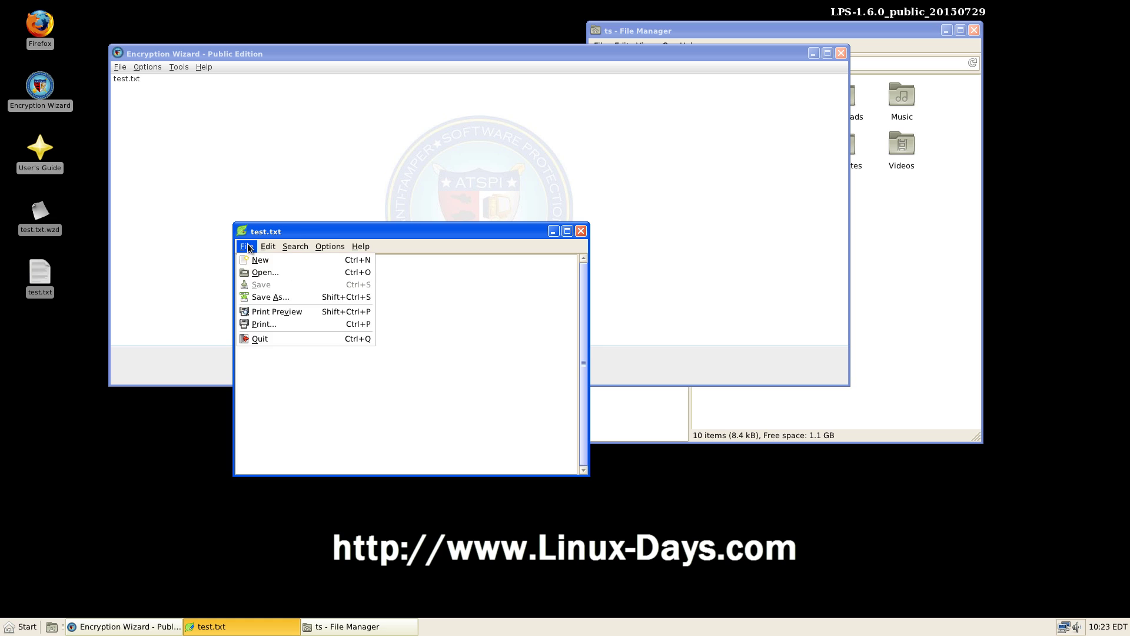
click(267, 342)
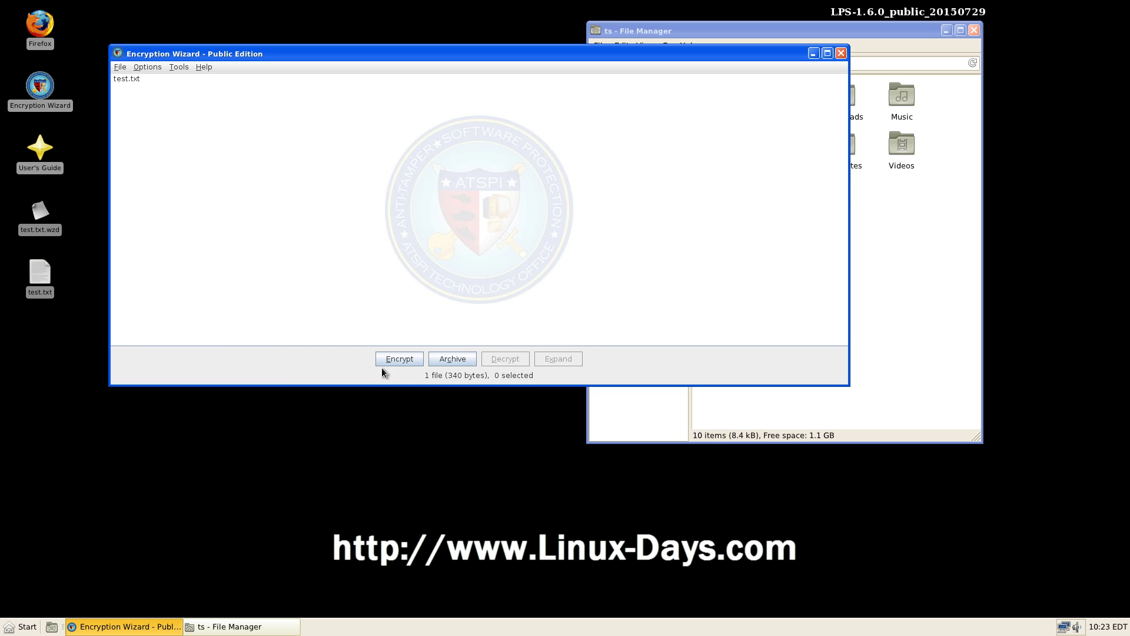
click(124, 69)
click(139, 235)
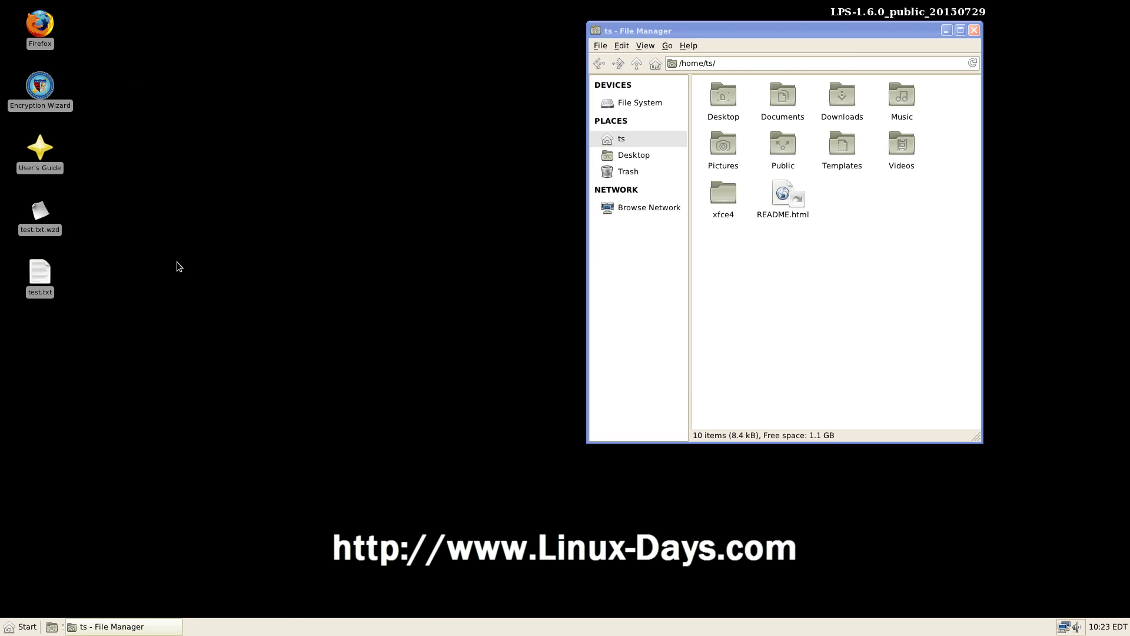
click(22, 626)
mouse_move(88, 546)
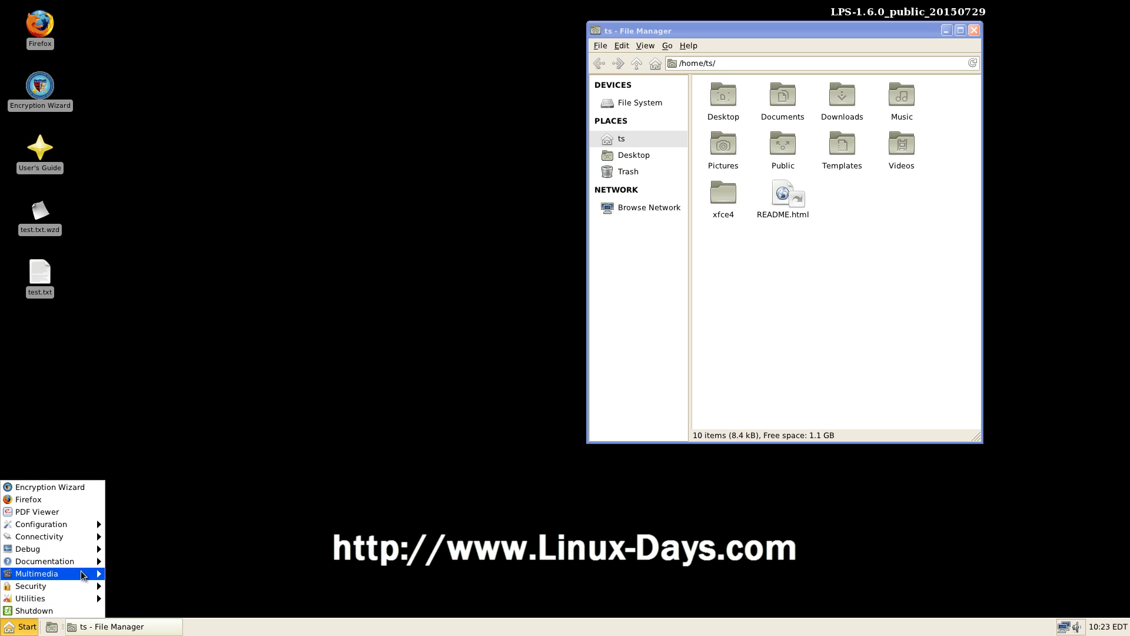
mouse_move(75, 602)
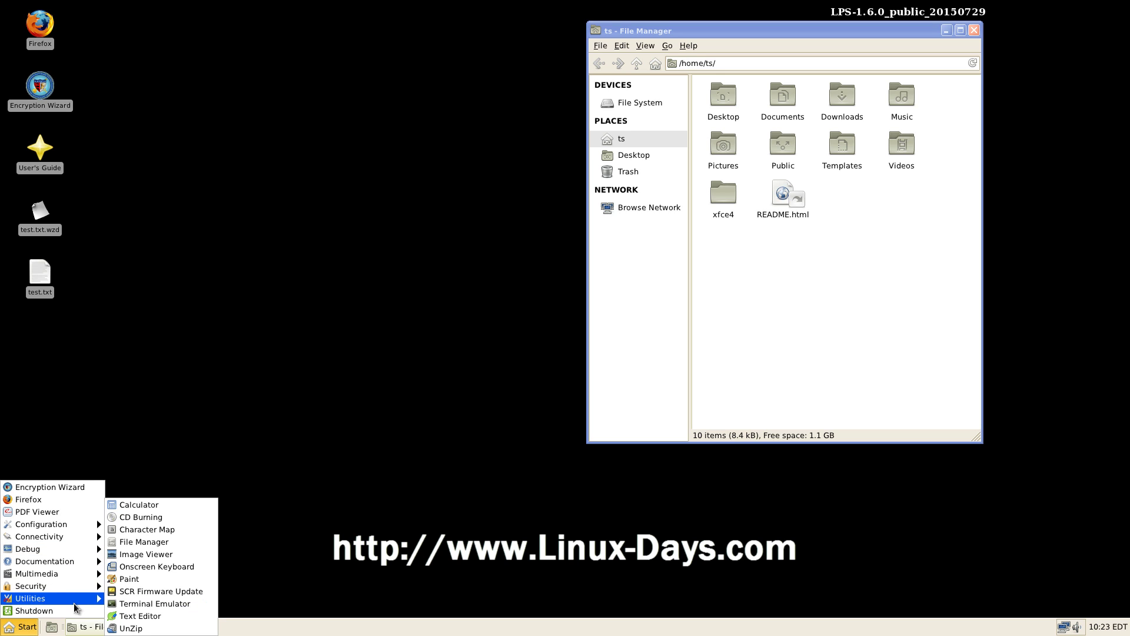
click(143, 592)
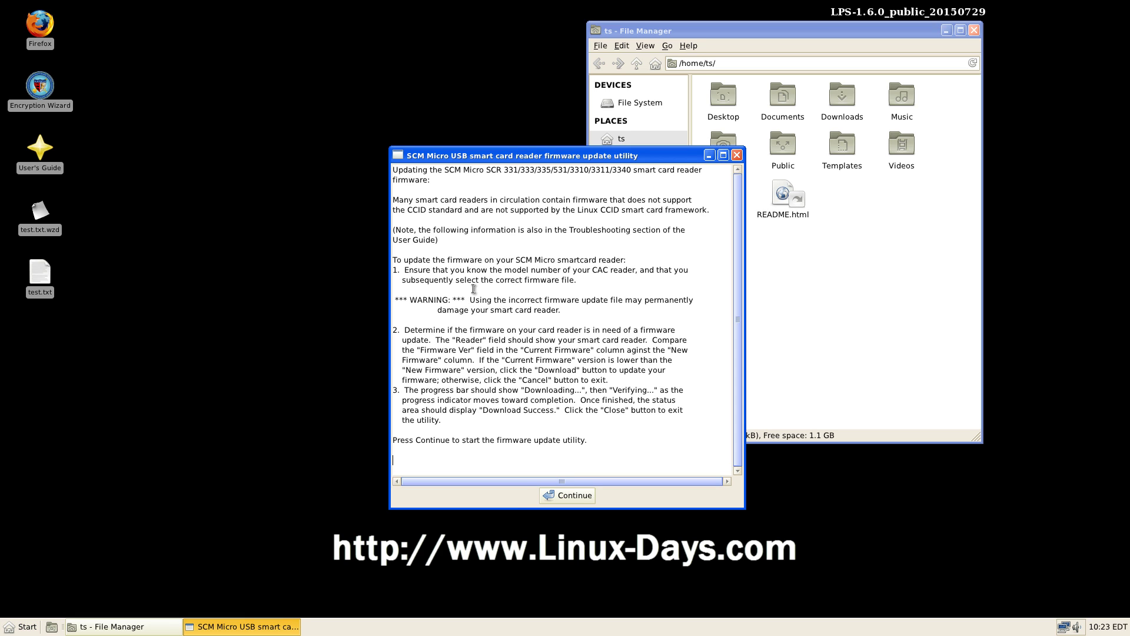
click(577, 496)
drag(536, 171, 379, 167)
click(310, 182)
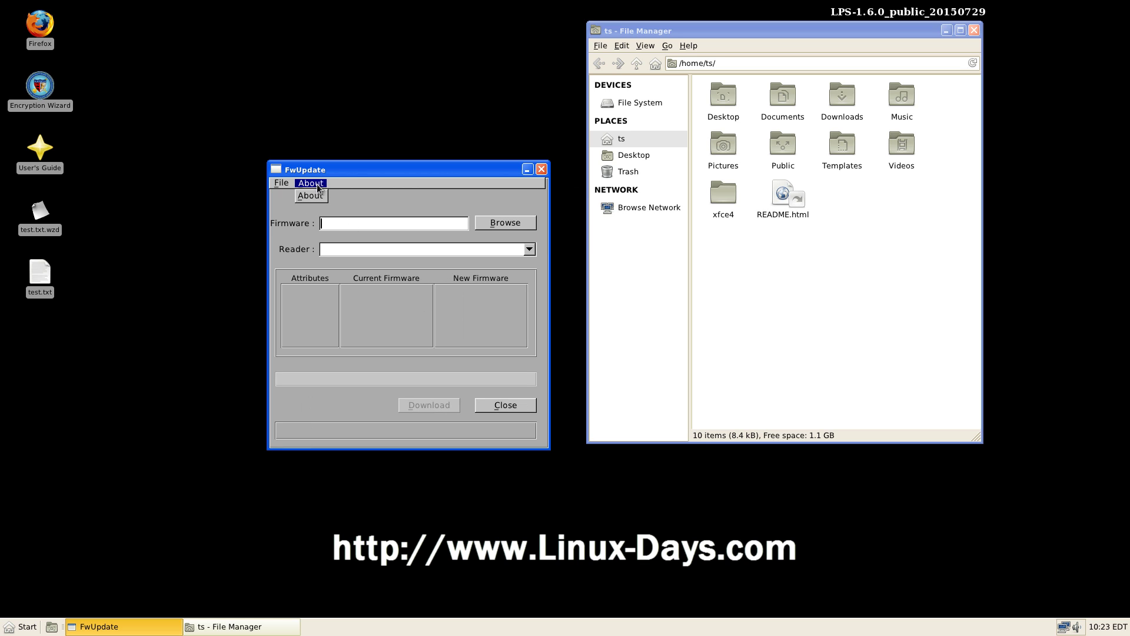
click(318, 195)
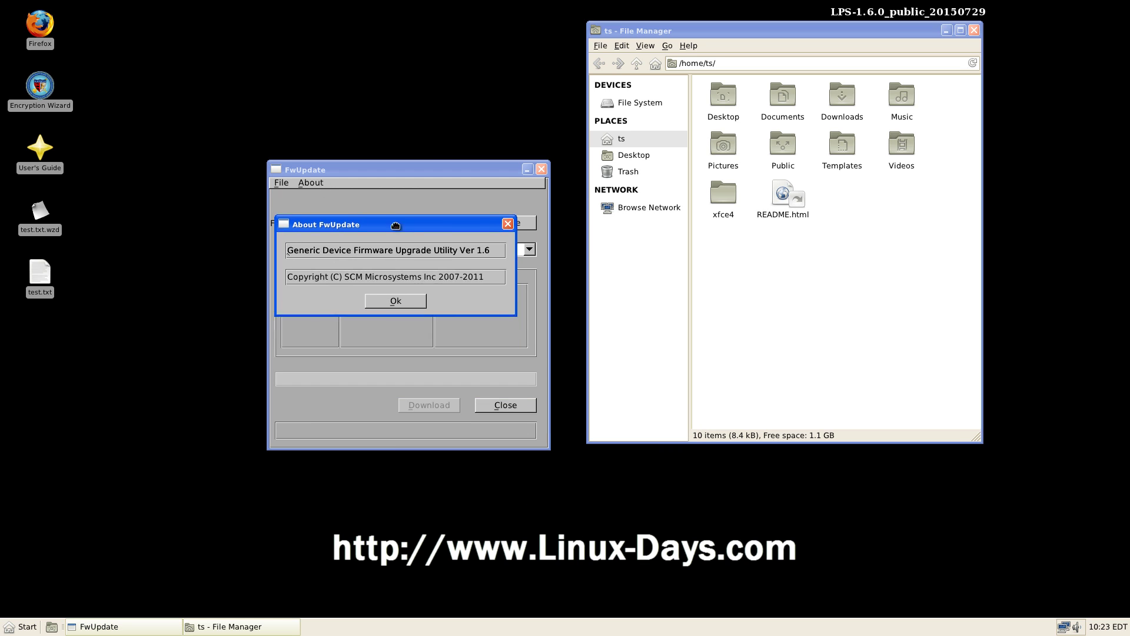
drag(307, 255, 518, 256)
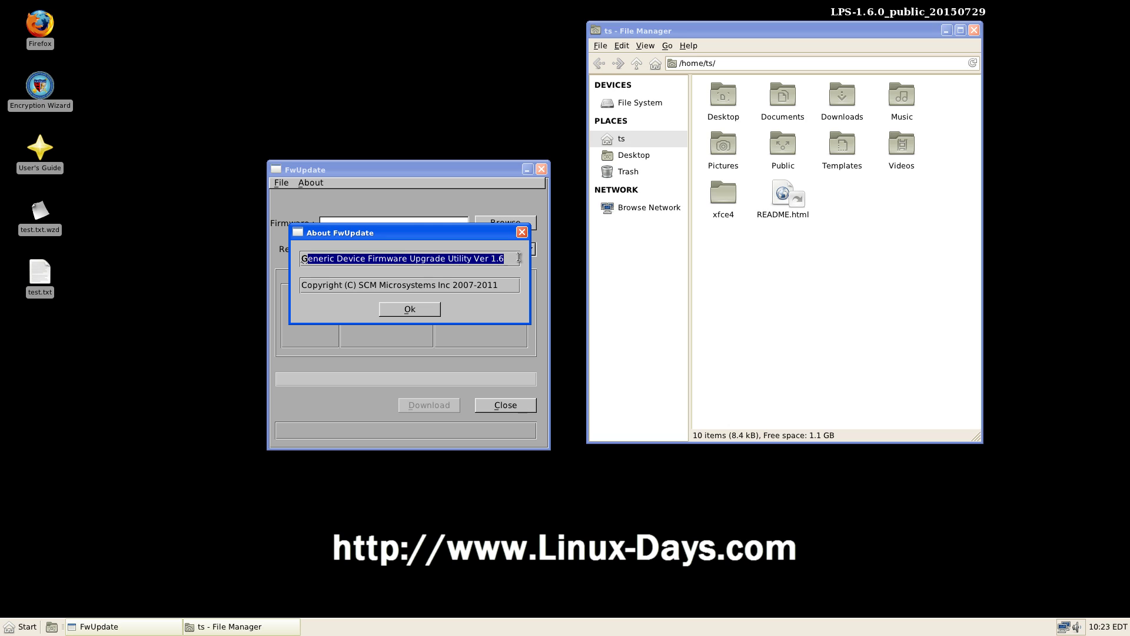
click(423, 311)
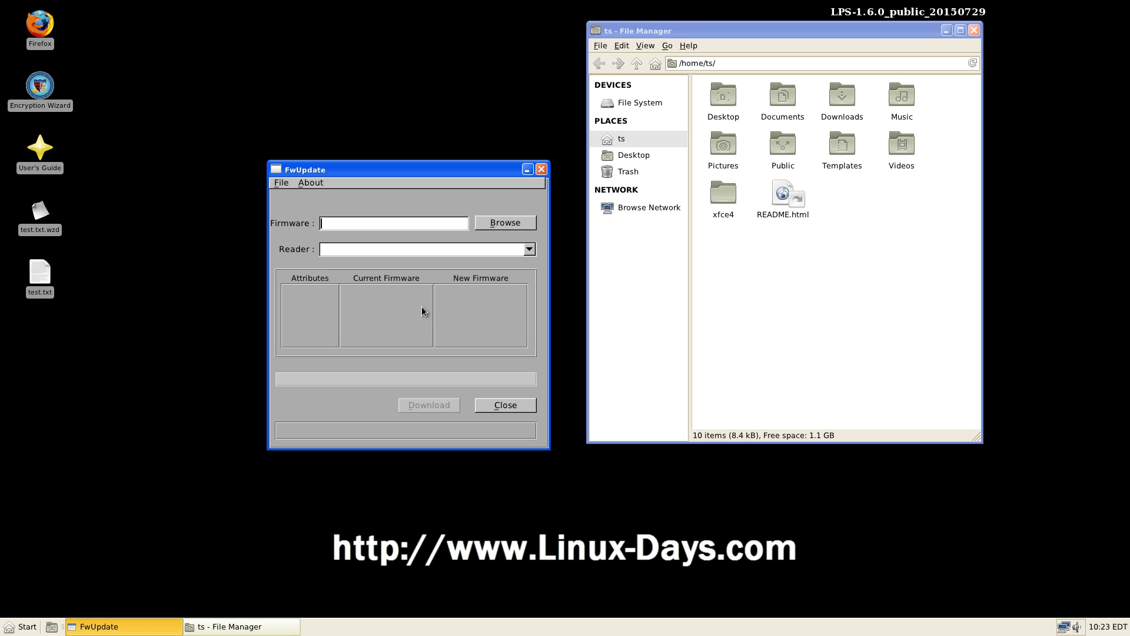
click(290, 183)
click(291, 209)
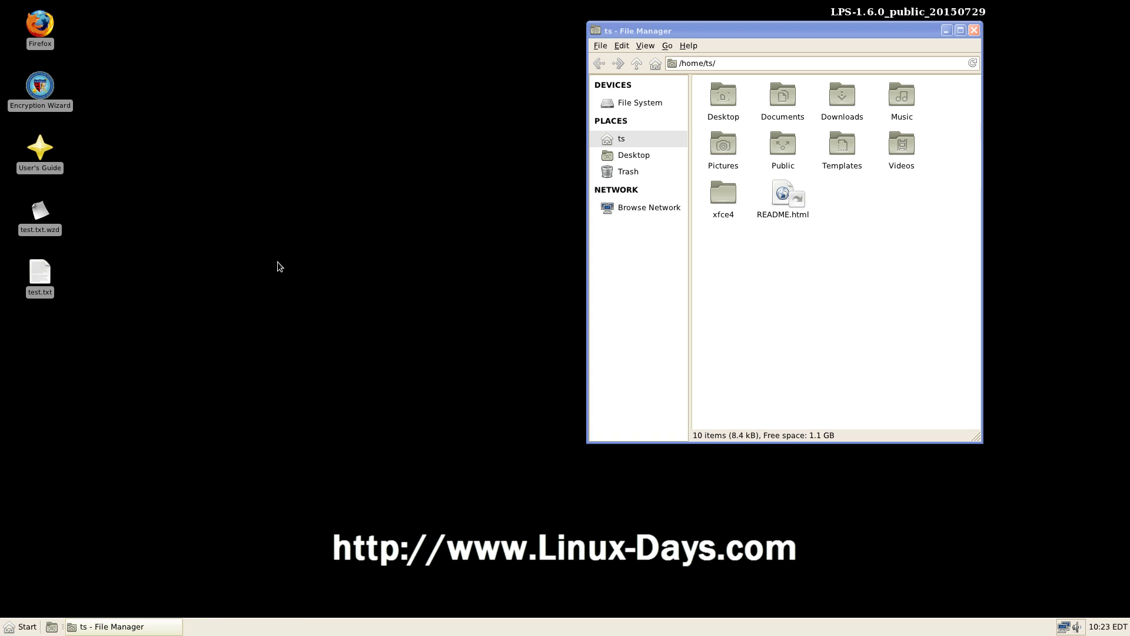
click(22, 627)
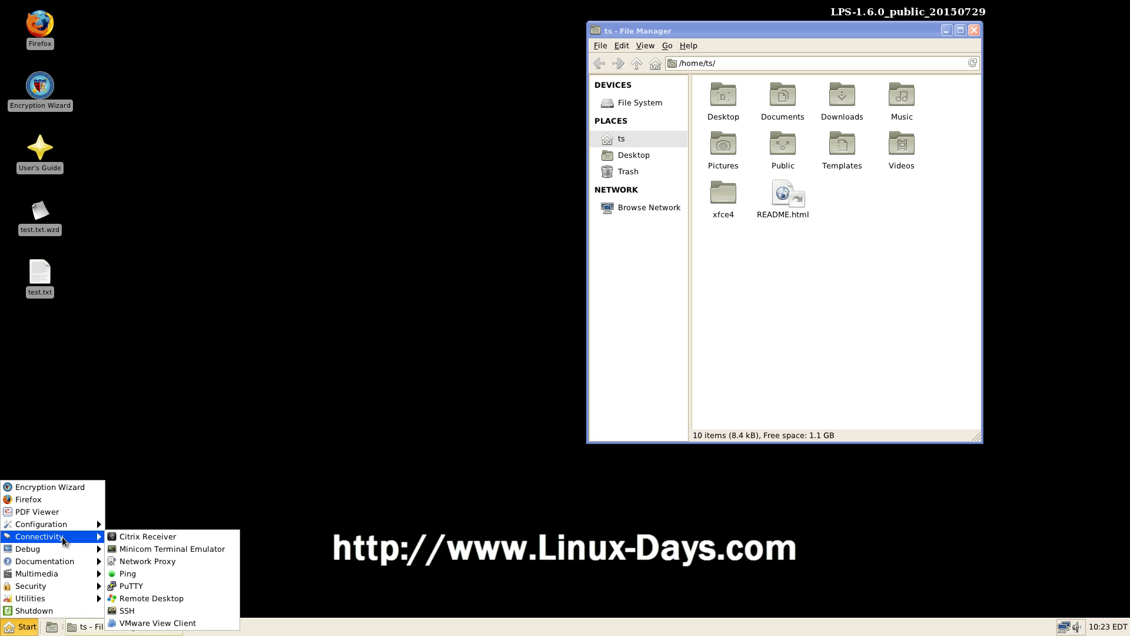
Step: Launch PuTTY at the top-left and the SSH launcher placed below it
click(167, 581)
drag(548, 178, 190, 25)
click(28, 628)
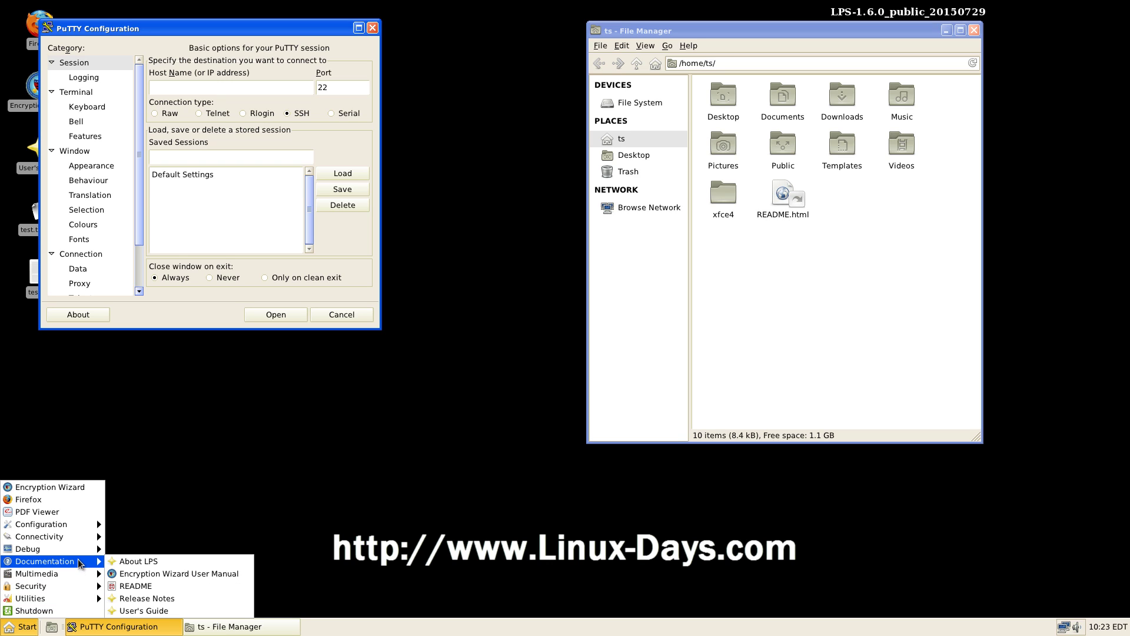
mouse_move(79, 537)
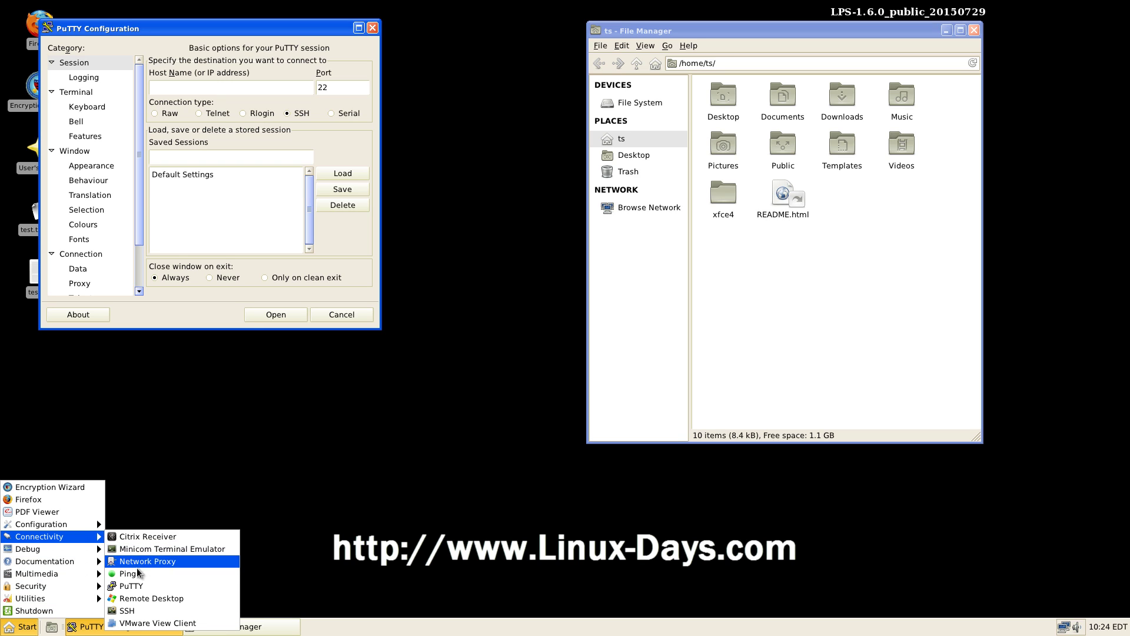
click(147, 612)
drag(549, 264, 118, 358)
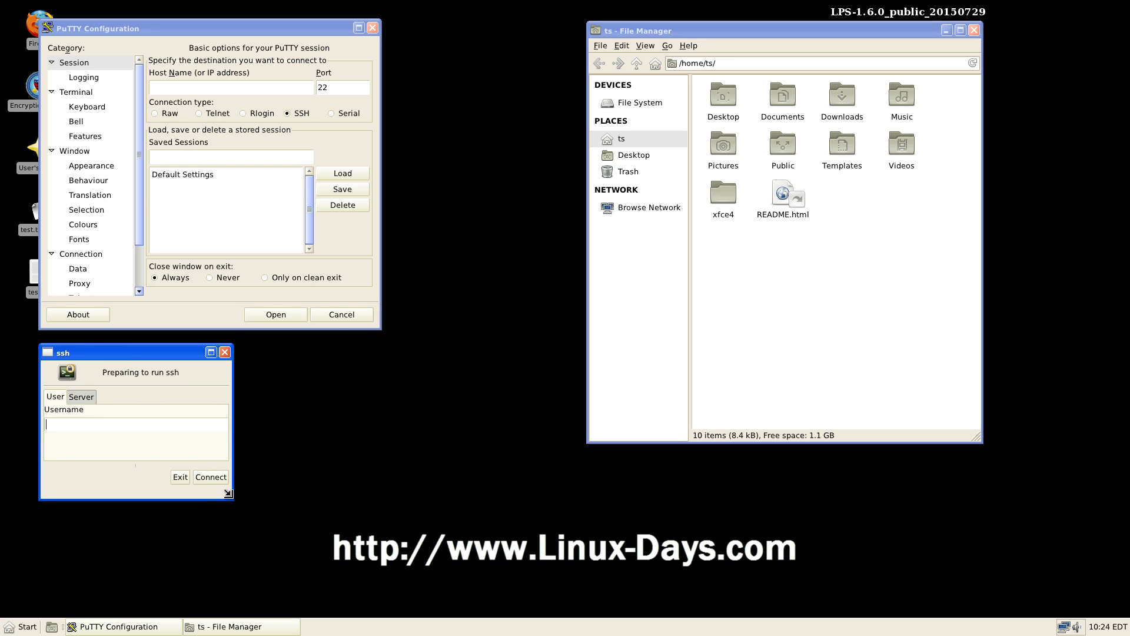
mouse_move(228, 494)
mouse_down()
mouse_move(316, 484)
mouse_move(214, 484)
mouse_move(232, 485)
mouse_move(247, 516)
mouse_move(234, 496)
mouse_up()
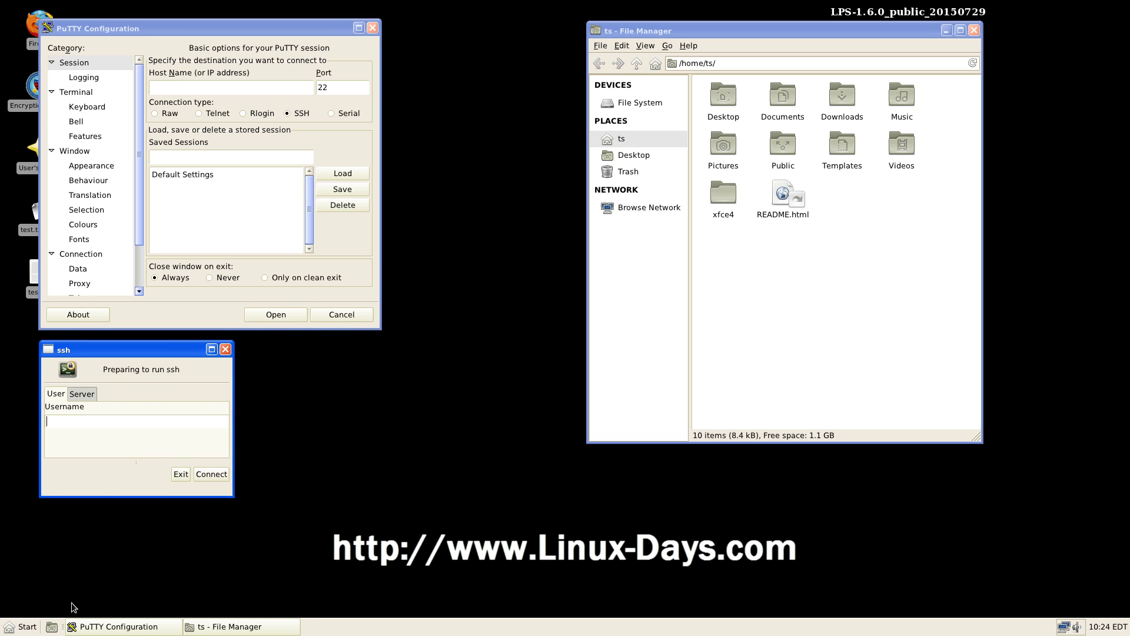
Step: Launch the FreeRDP launcher beside the ssh dialog, then the VMware View Client
click(26, 626)
mouse_move(93, 537)
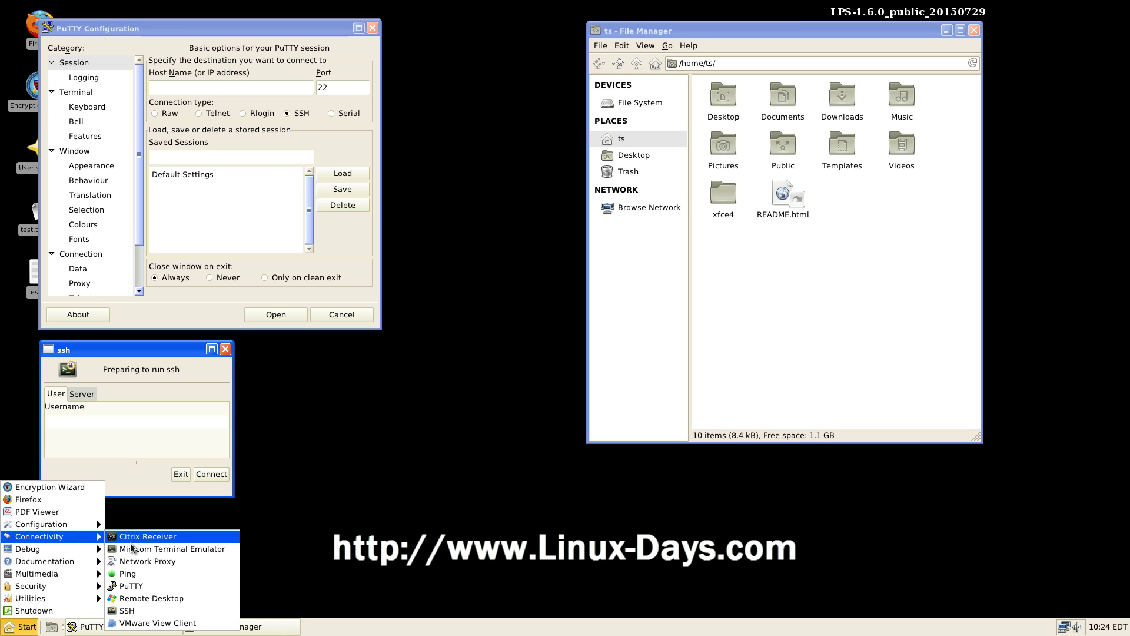
click(142, 598)
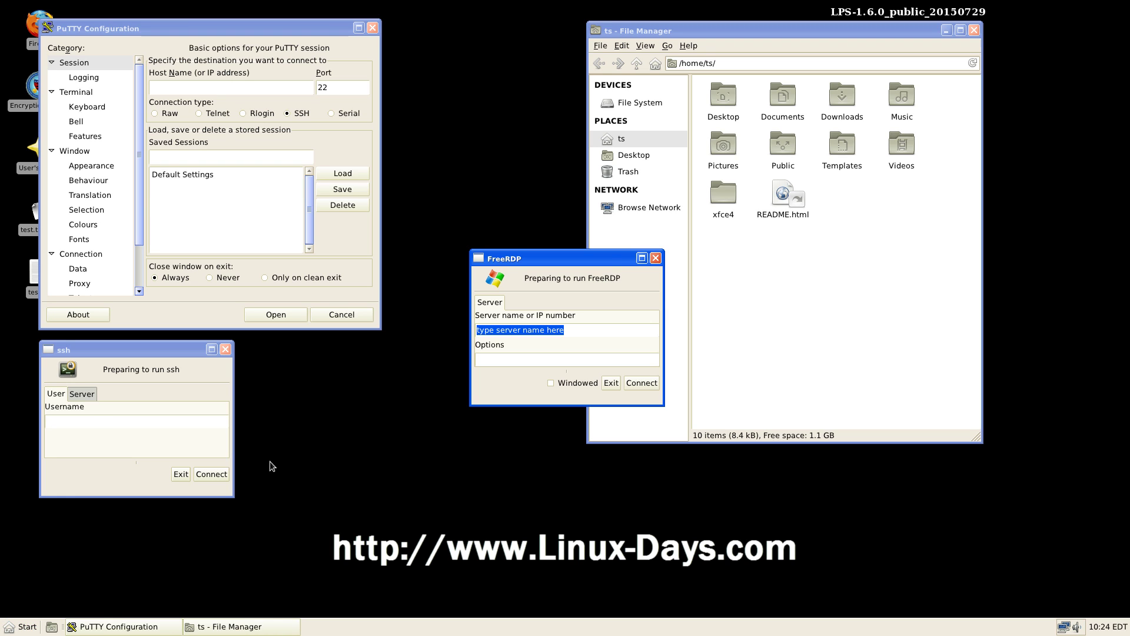
drag(583, 259, 372, 353)
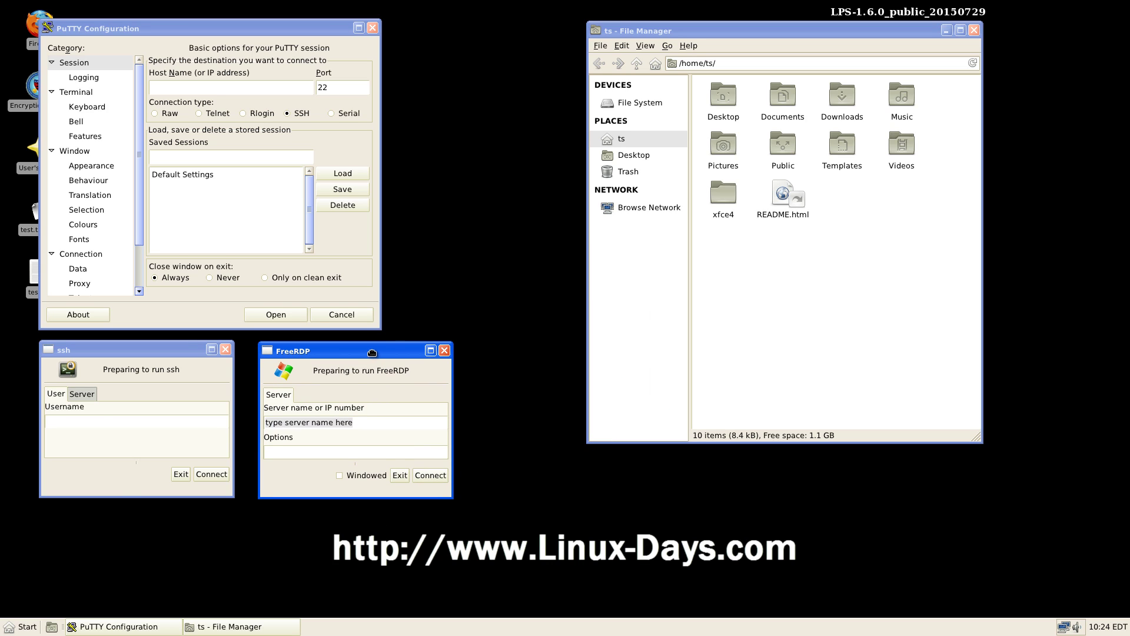
click(21, 626)
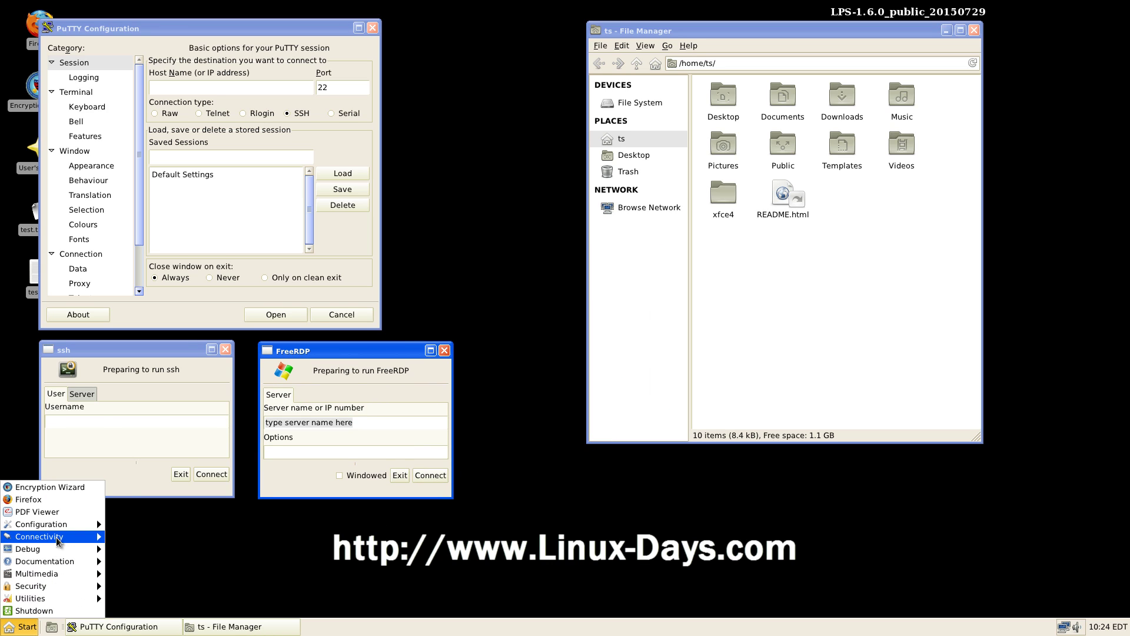
mouse_move(57, 540)
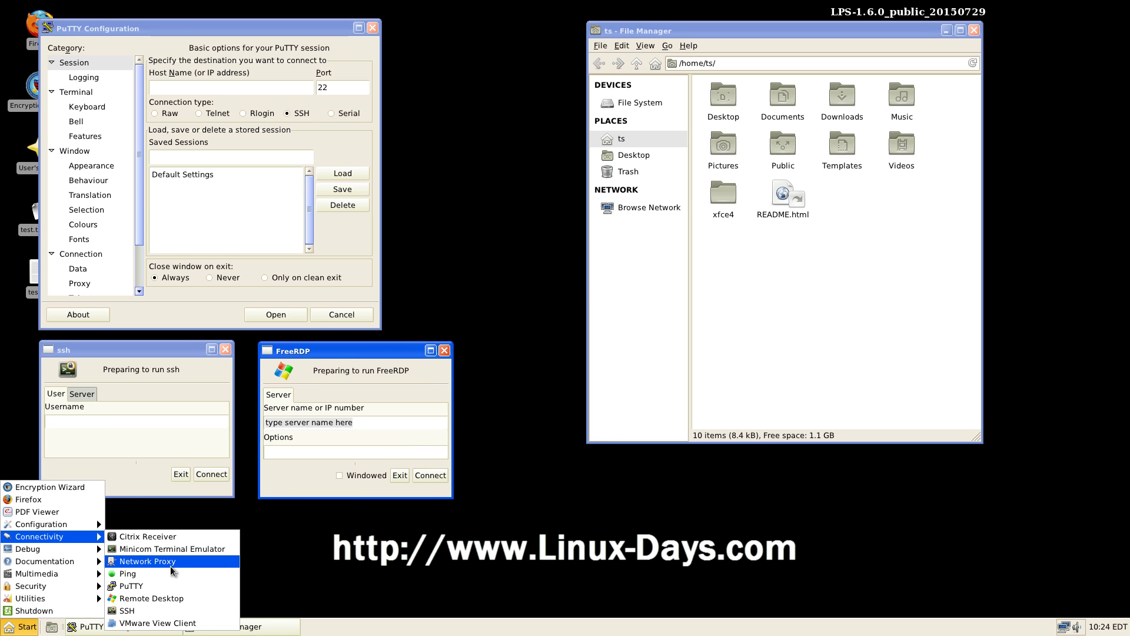
click(175, 623)
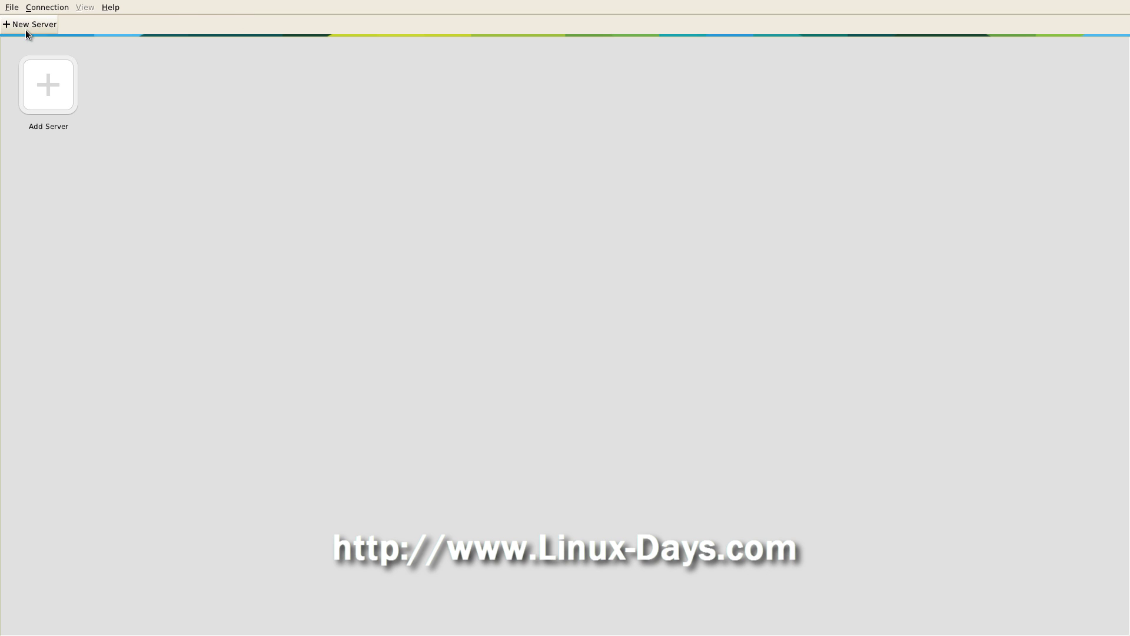
Step: Look through the Horizon Client menus, starting and cancelling a new server connection
click(12, 7)
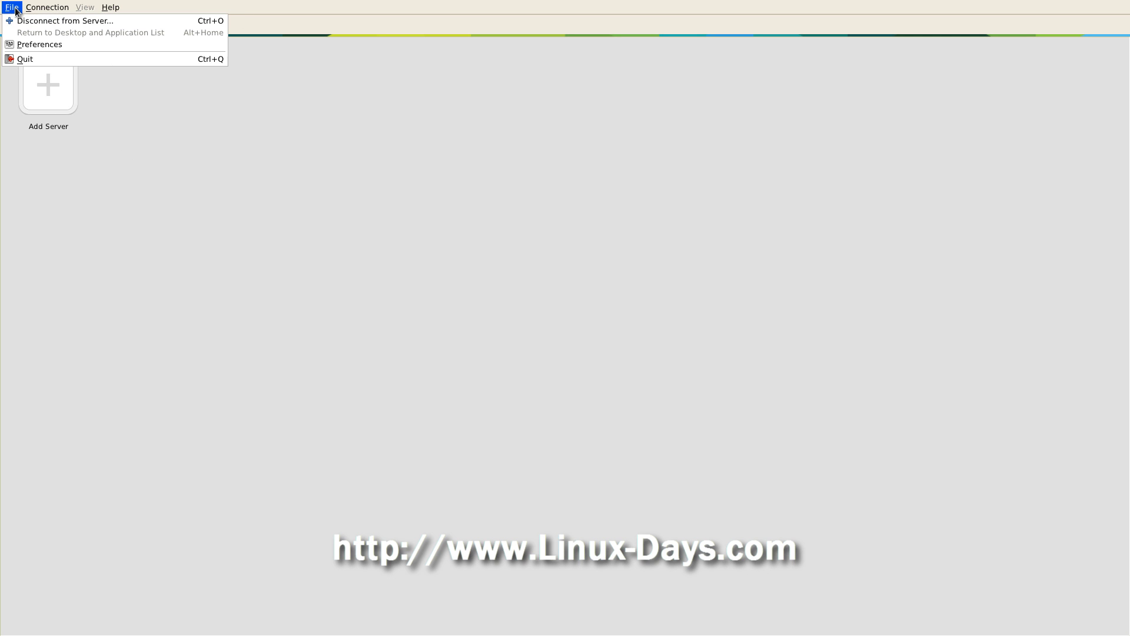
click(58, 100)
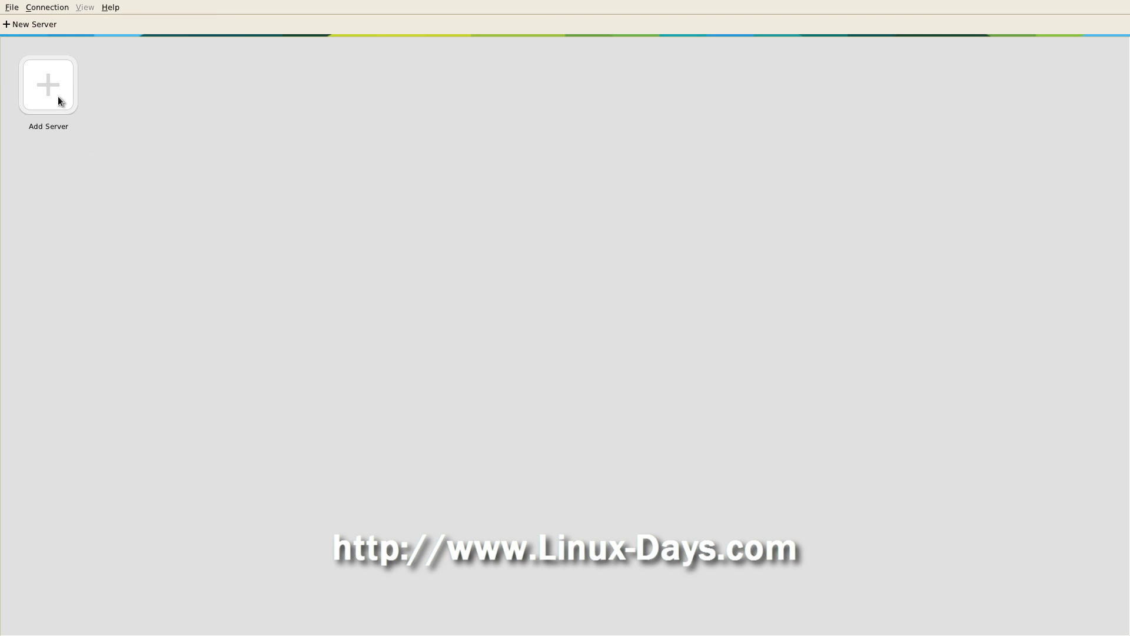
click(29, 25)
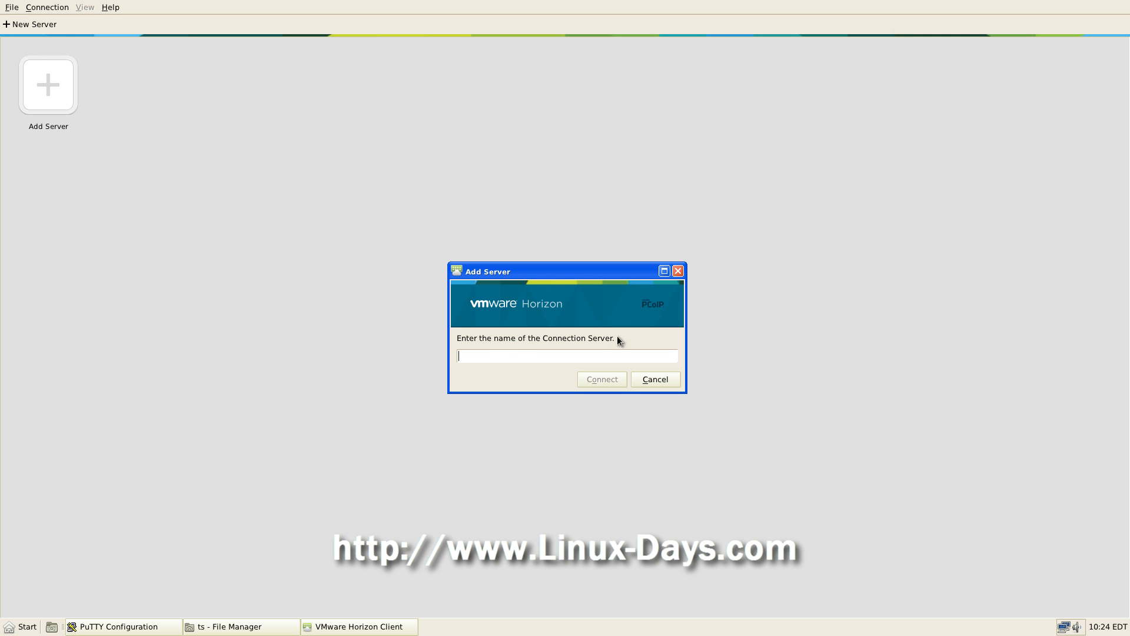
click(653, 380)
click(11, 7)
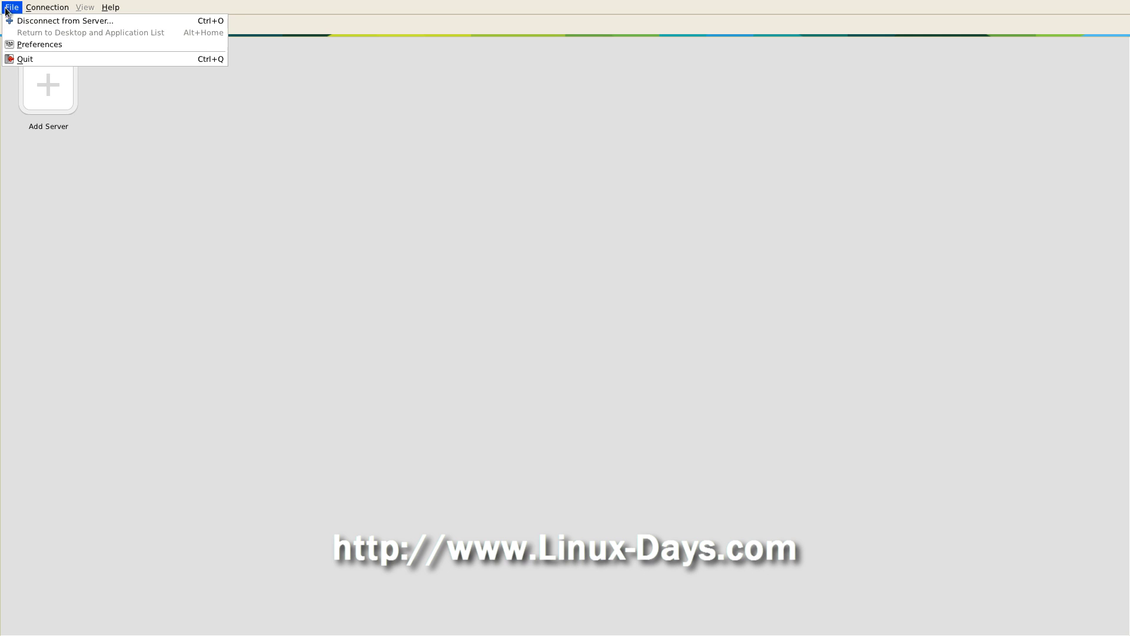
click(98, 126)
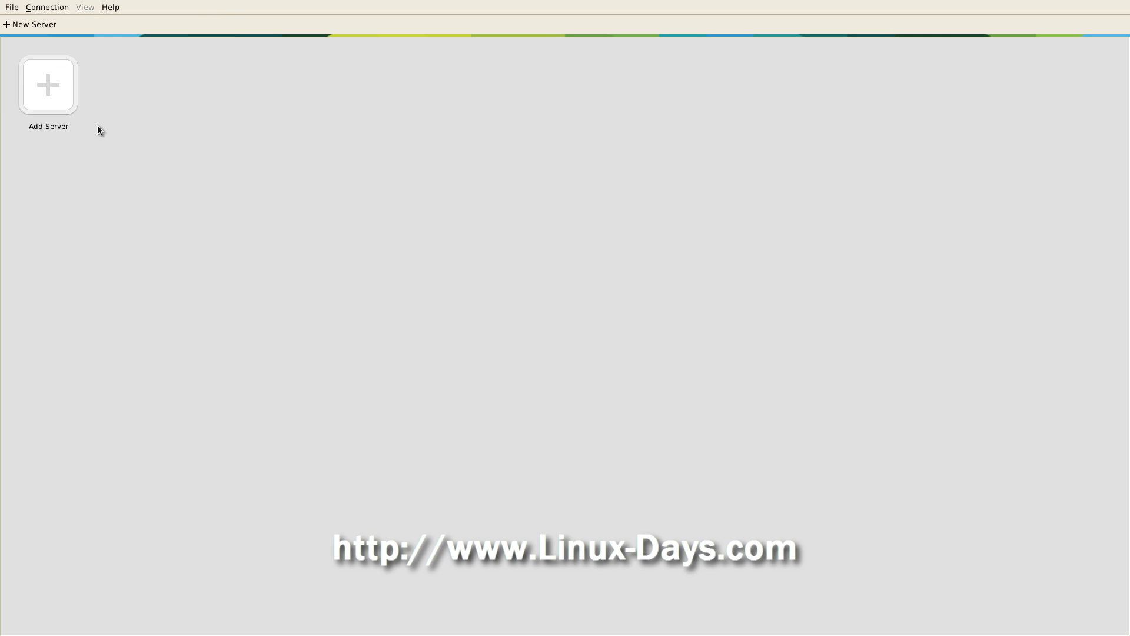
Step: Check the client's version info (3.4.0 build 2769709), close it, and quit Horizon Client
click(110, 8)
click(120, 21)
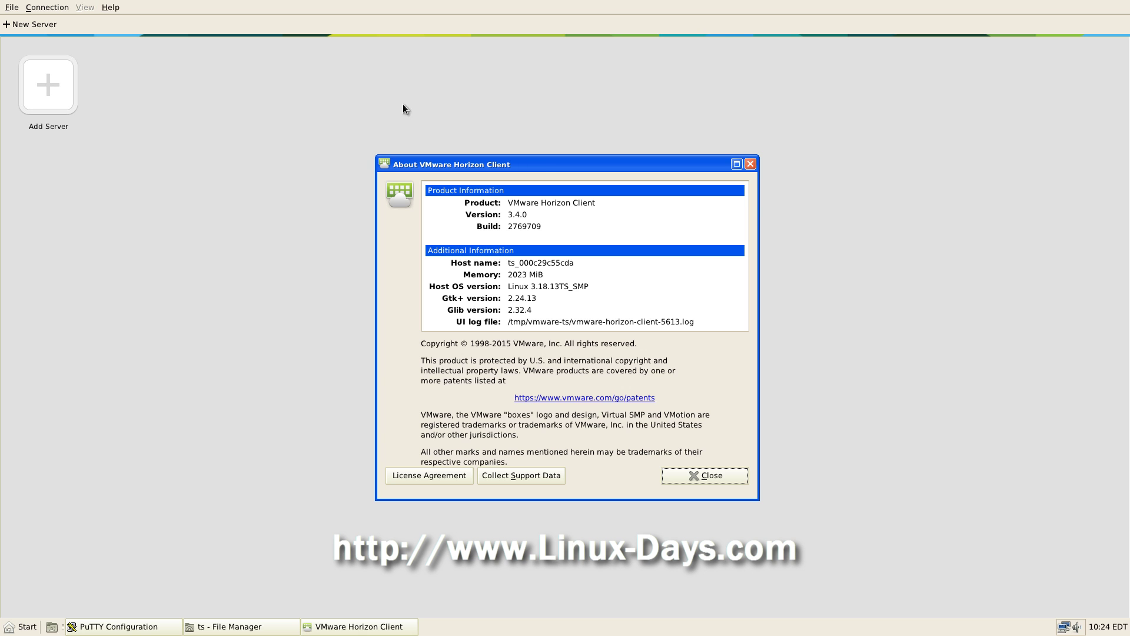
drag(546, 160, 352, 63)
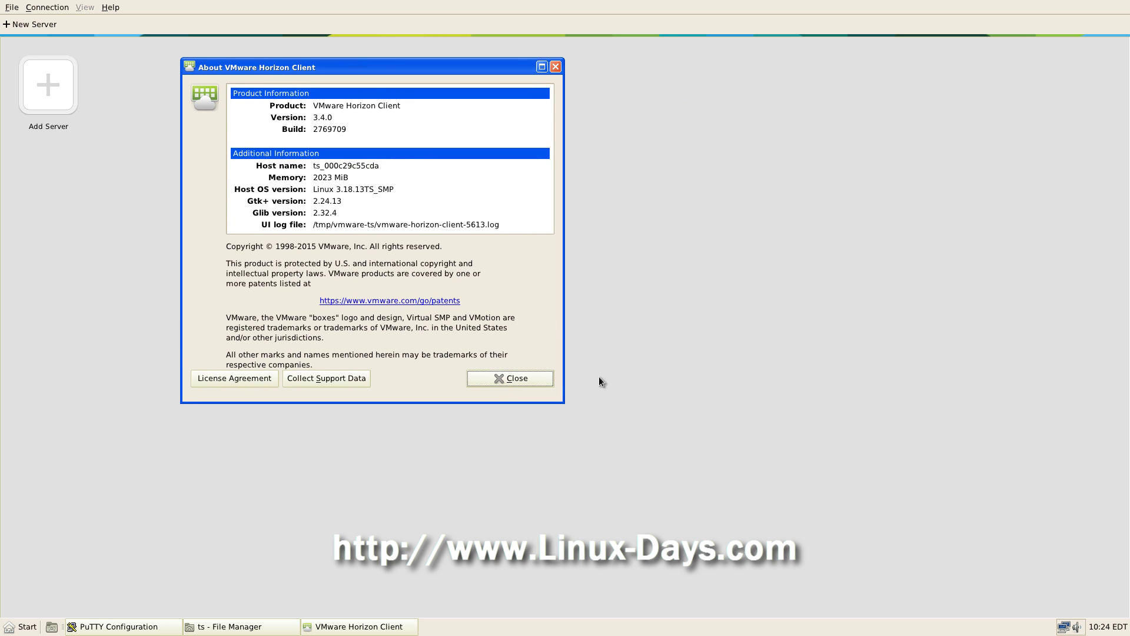
drag(559, 395, 616, 256)
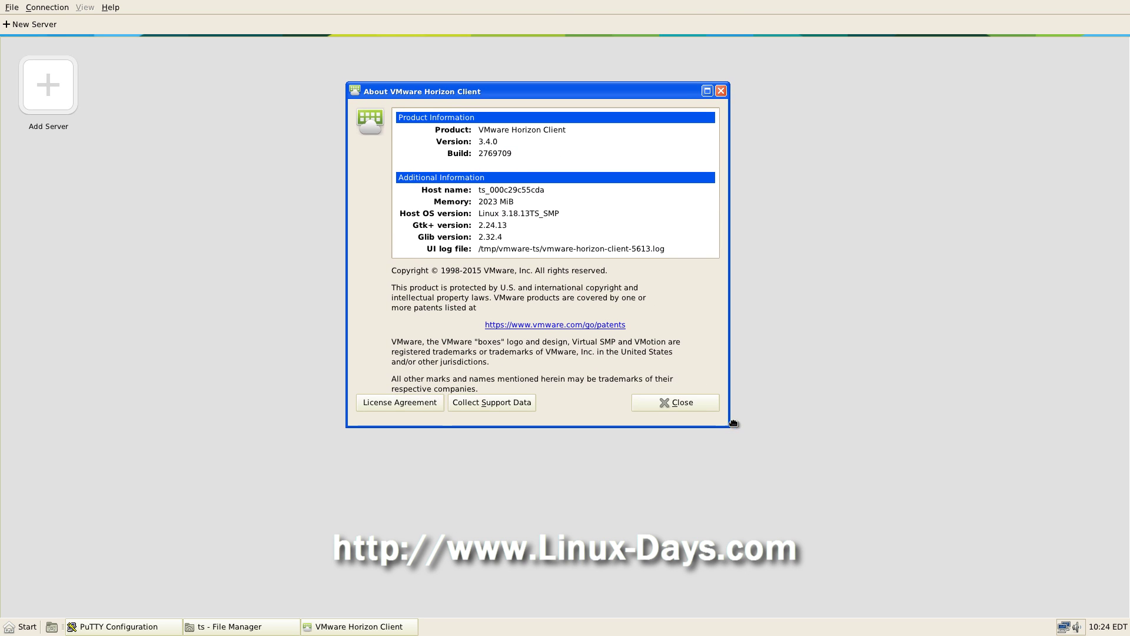
drag(494, 126, 585, 125)
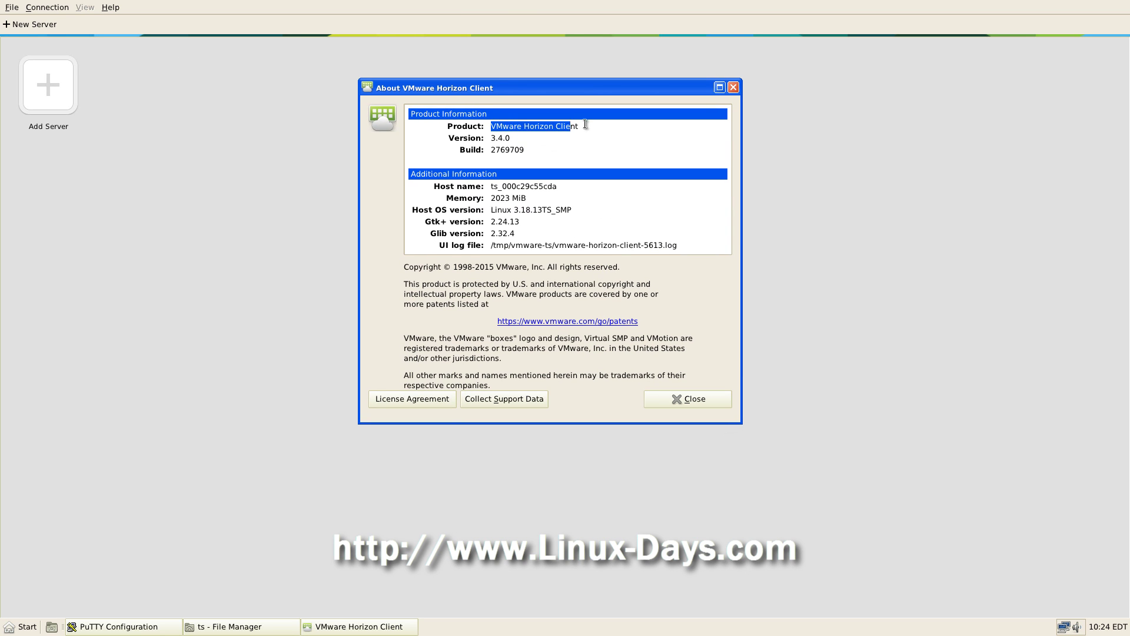
click(585, 138)
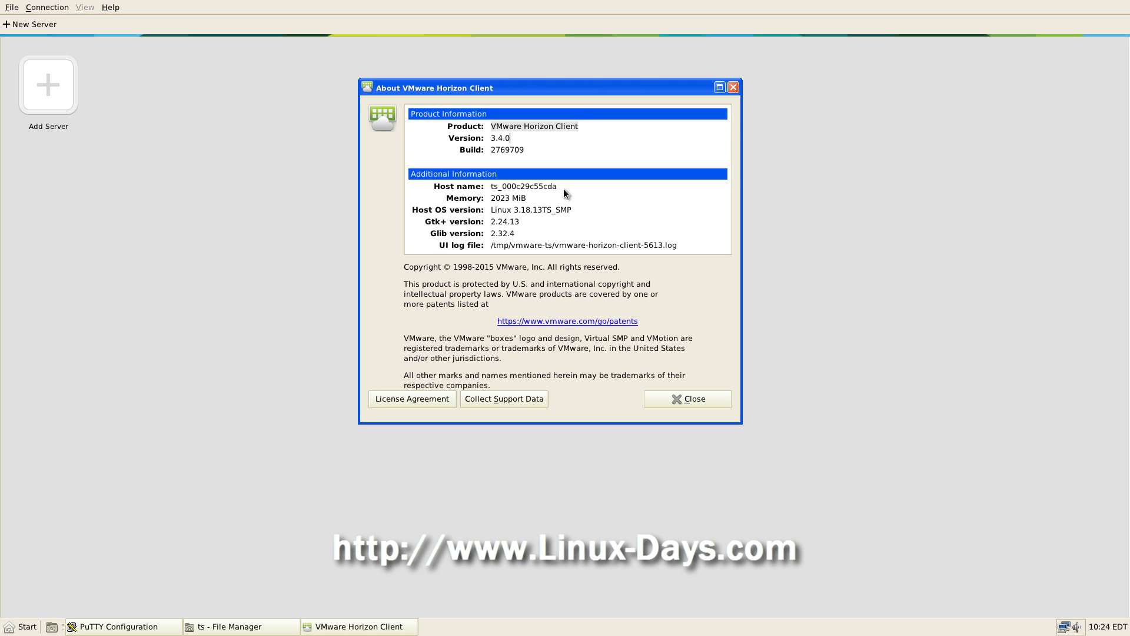
click(694, 400)
click(12, 8)
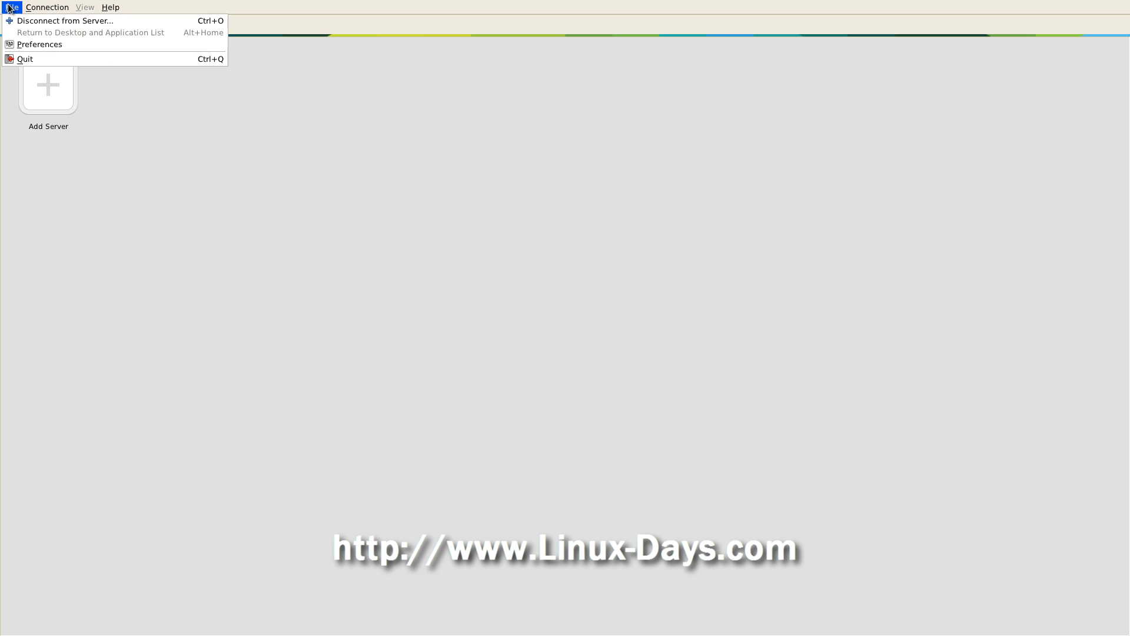
click(40, 57)
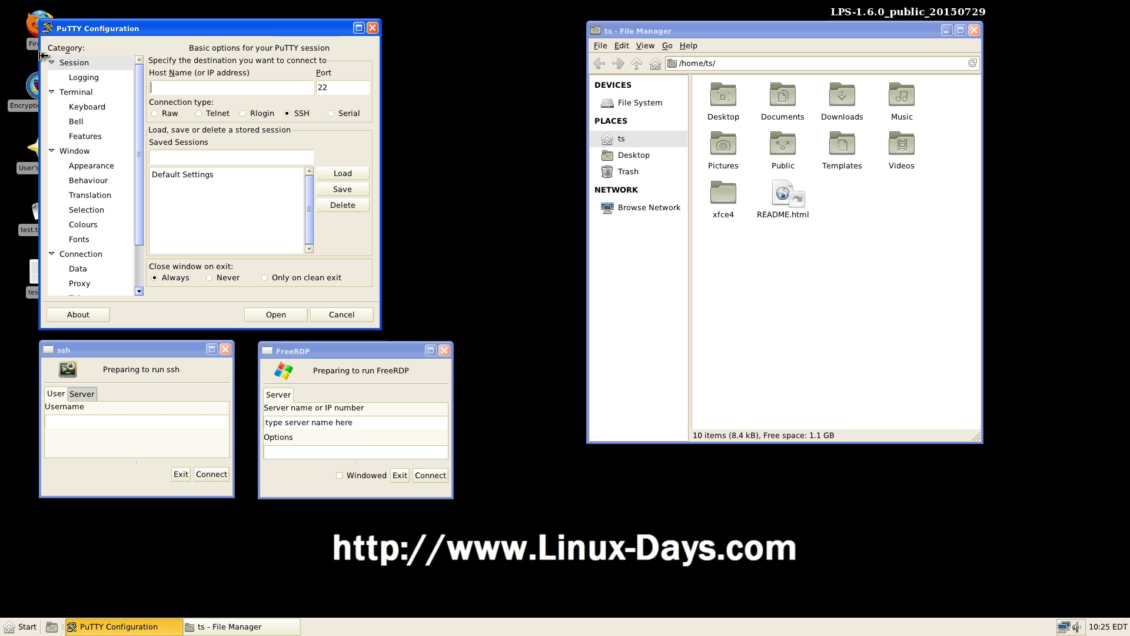
Step: Browse the LPS Start menu's application submenus, then dismiss the list
click(23, 626)
mouse_move(63, 529)
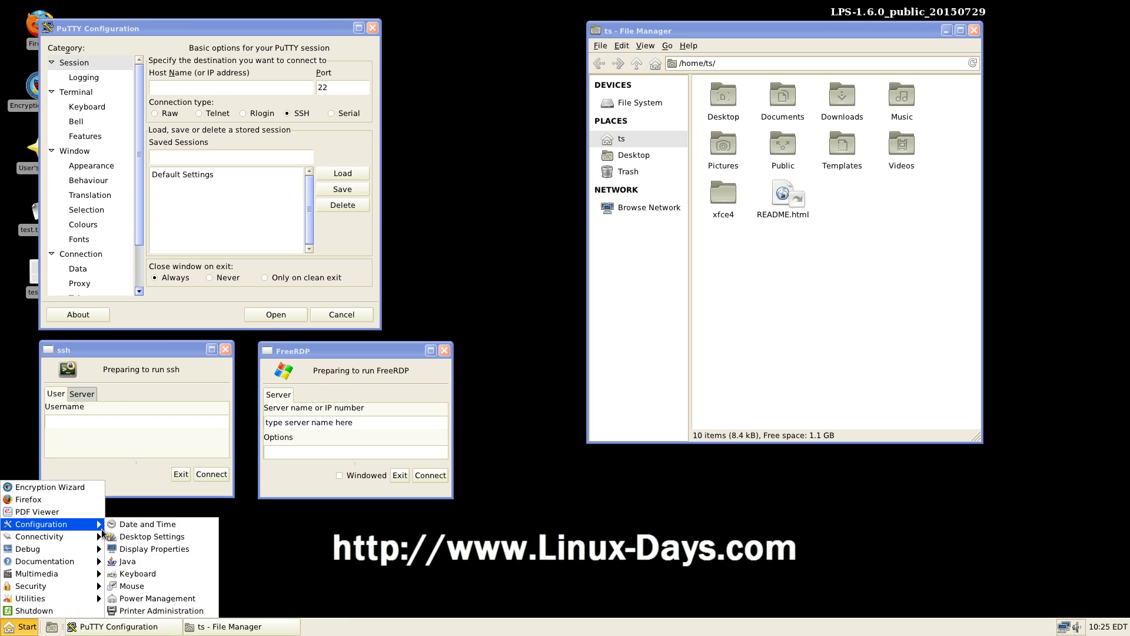
mouse_move(100, 537)
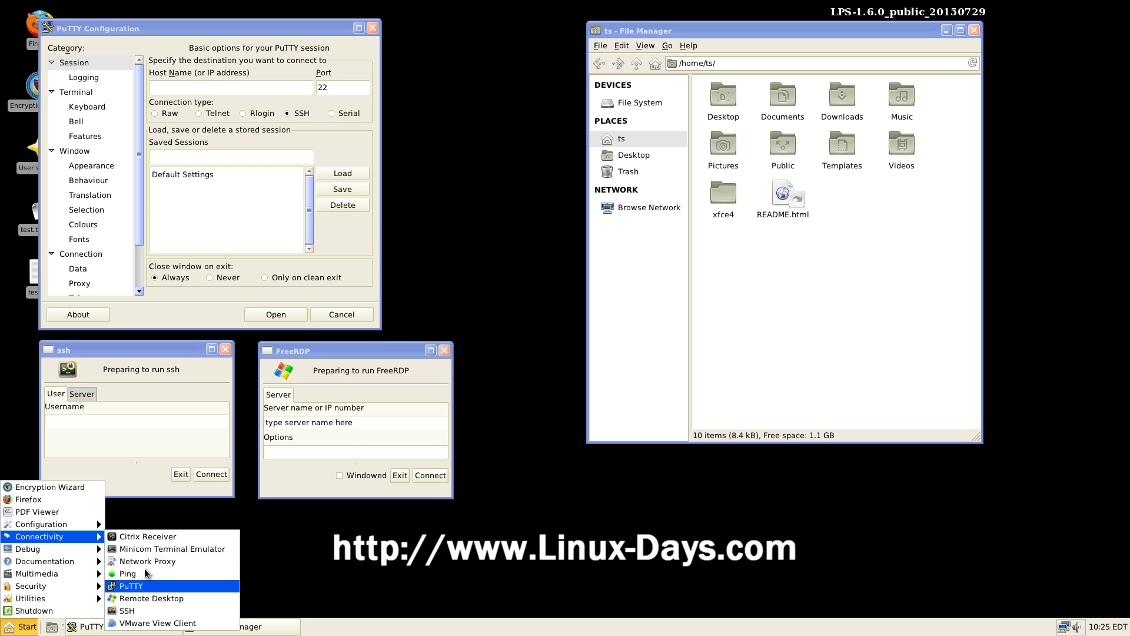
mouse_move(68, 555)
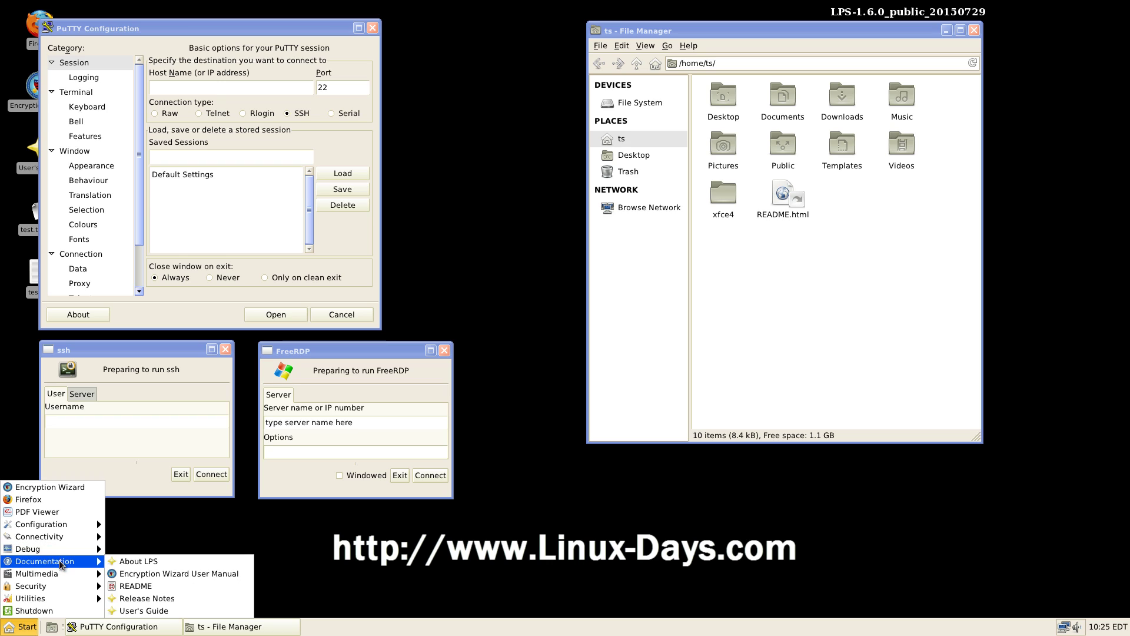
mouse_move(76, 598)
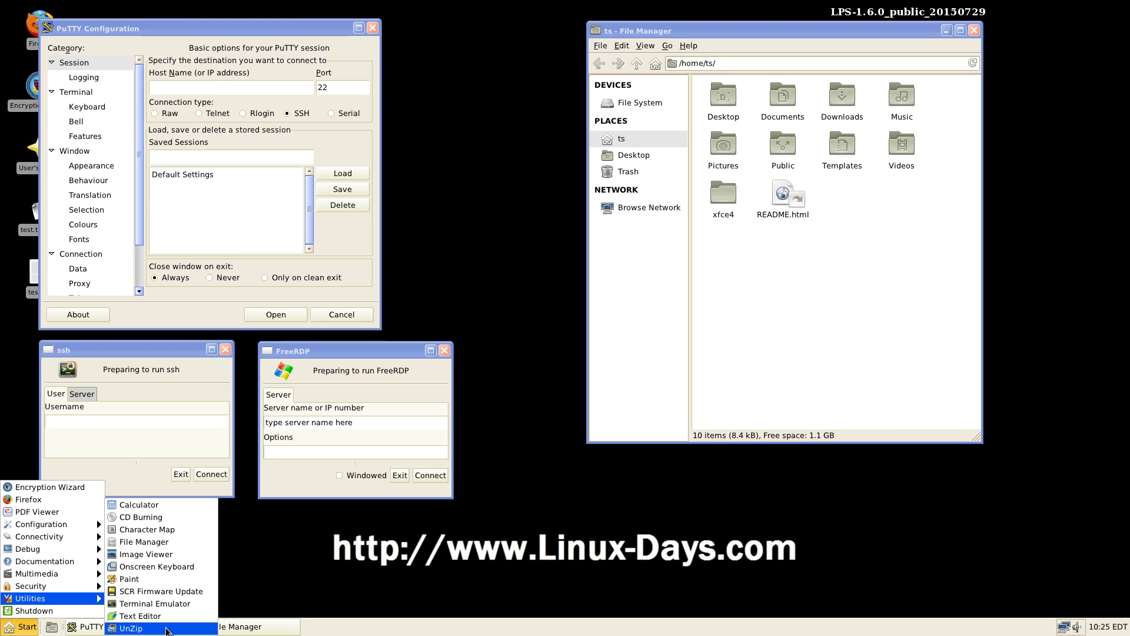
click(400, 476)
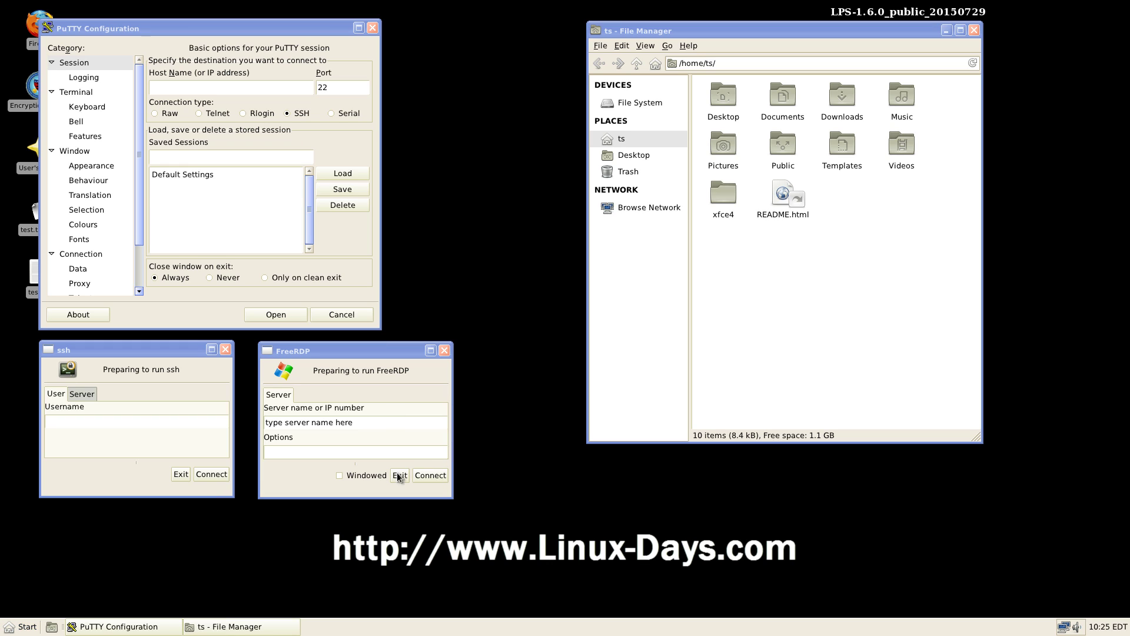
Step: Exit the ssh and FreeRDP windows and close PuTTY Configuration and File Manager
click(176, 474)
click(402, 476)
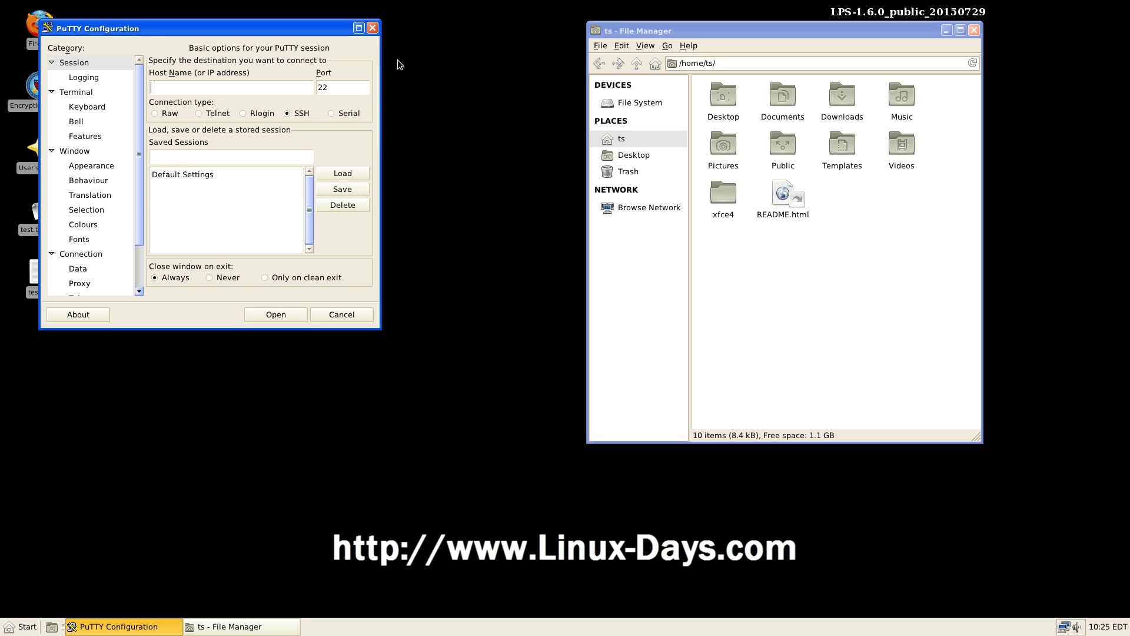
click(374, 27)
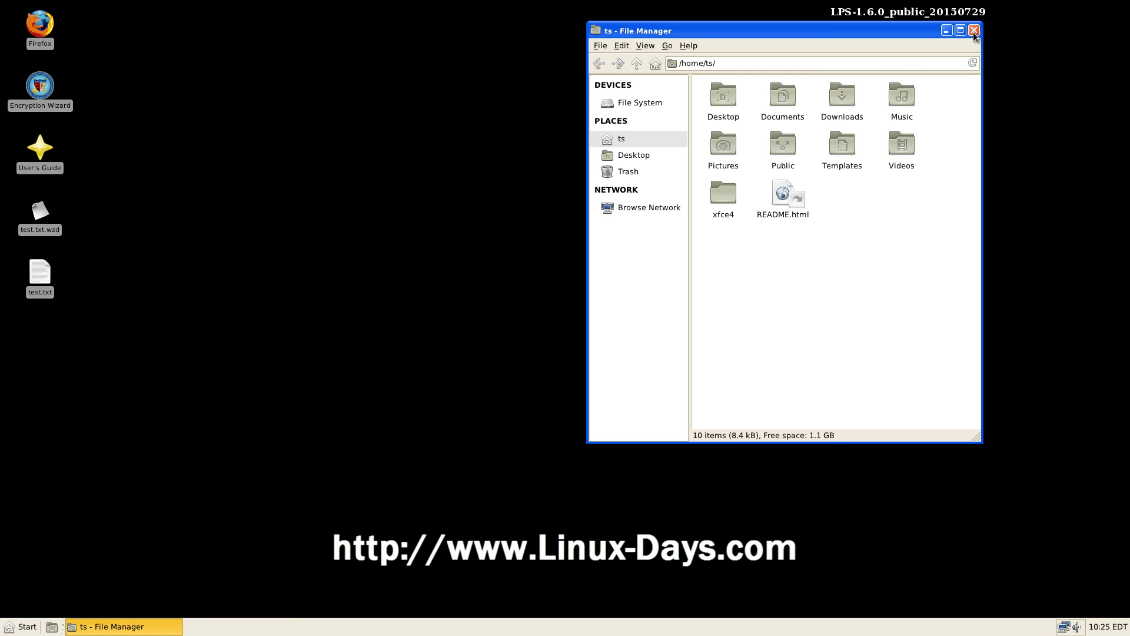
click(974, 30)
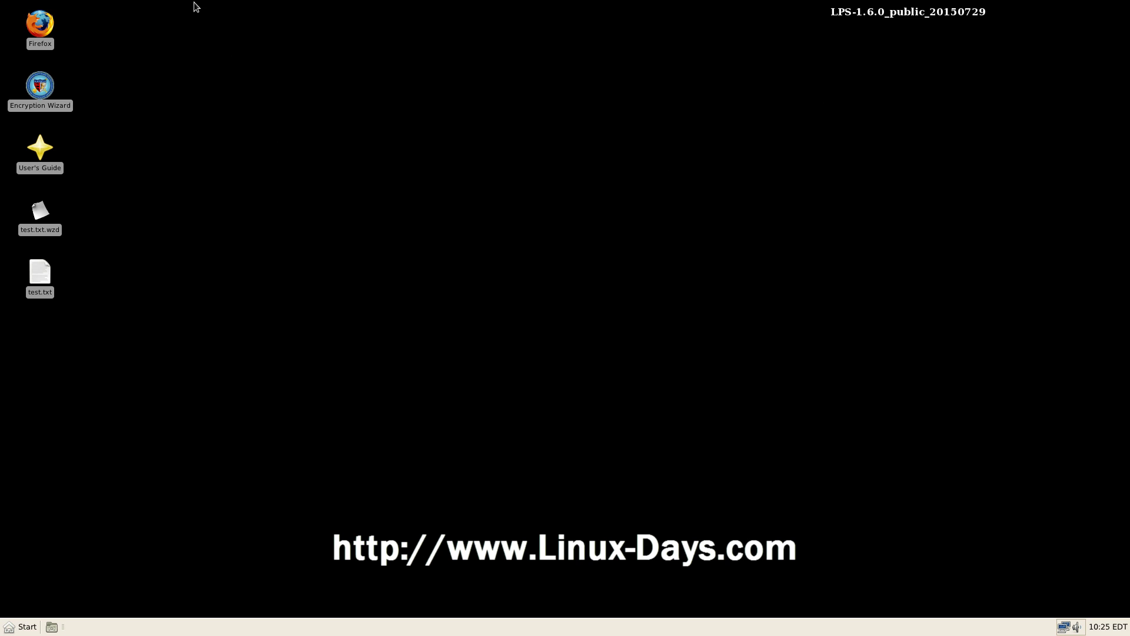
drag(176, 2, 176, 336)
click(407, 104)
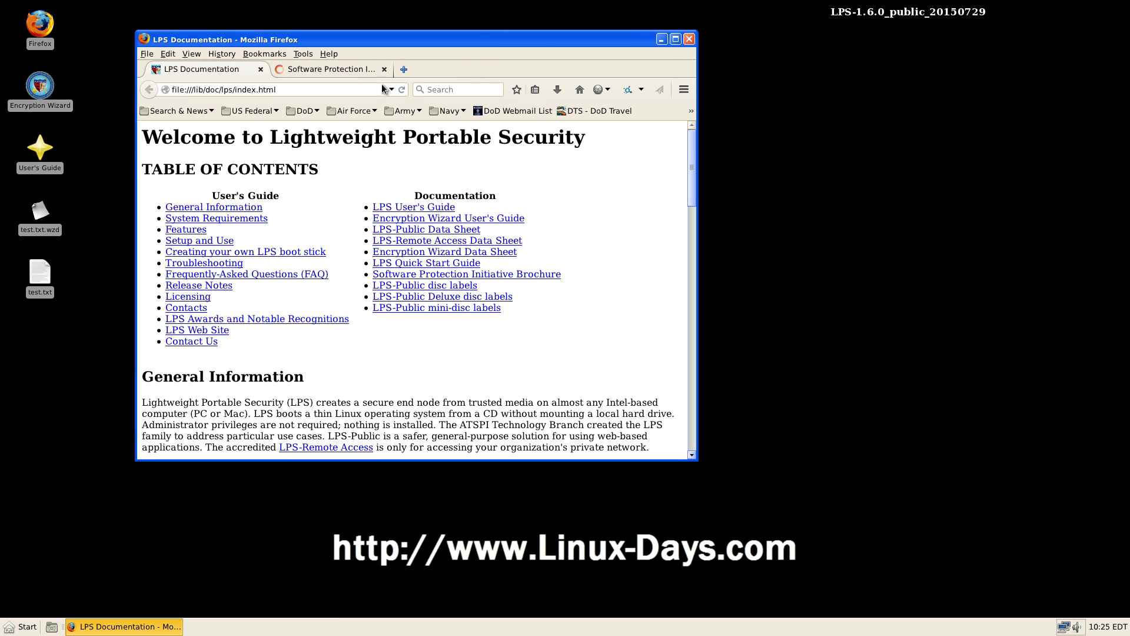
click(382, 87)
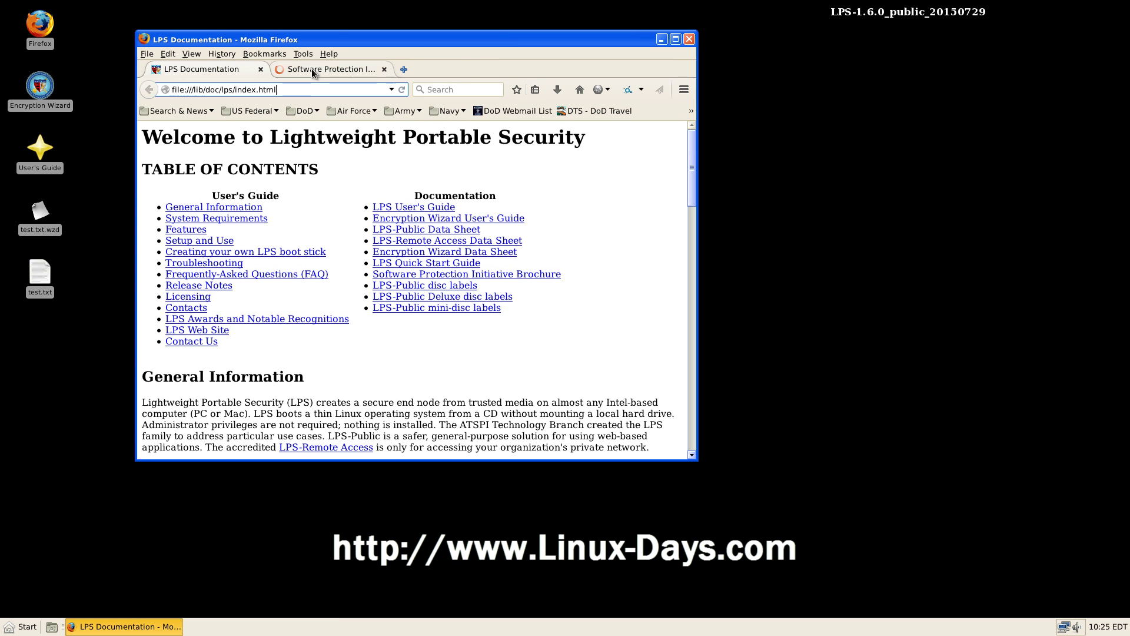
click(310, 68)
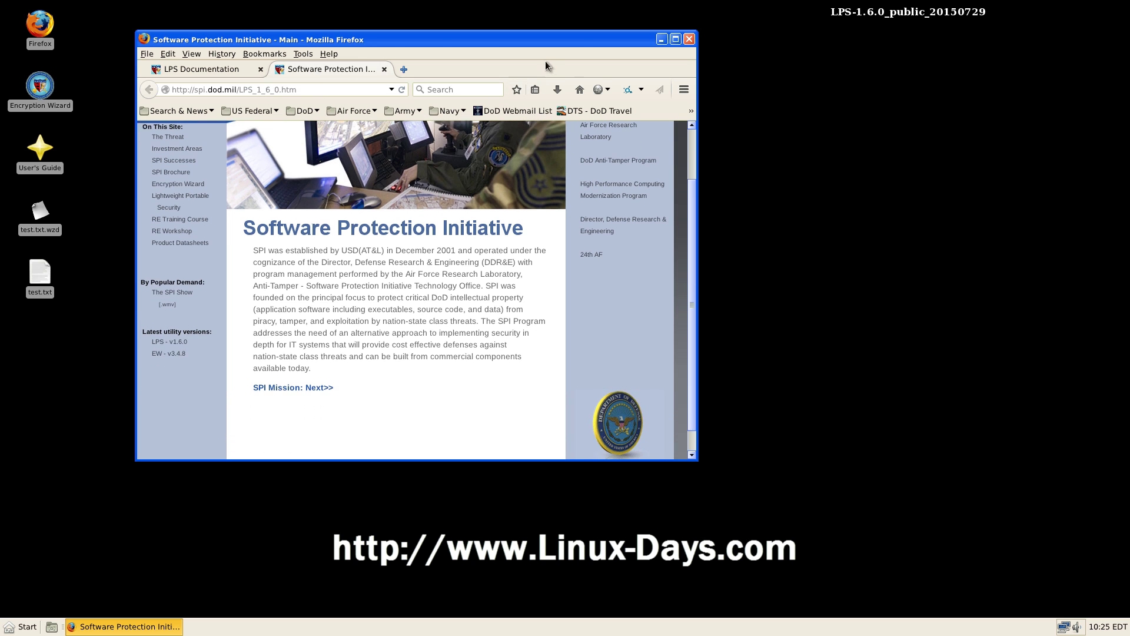
click(675, 40)
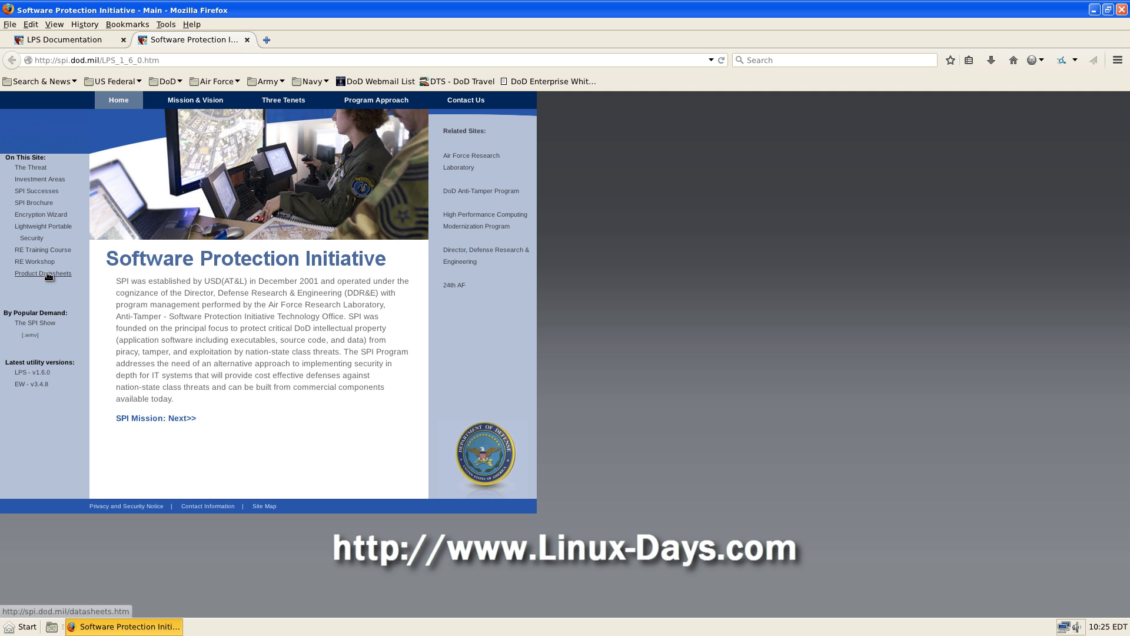
click(33, 373)
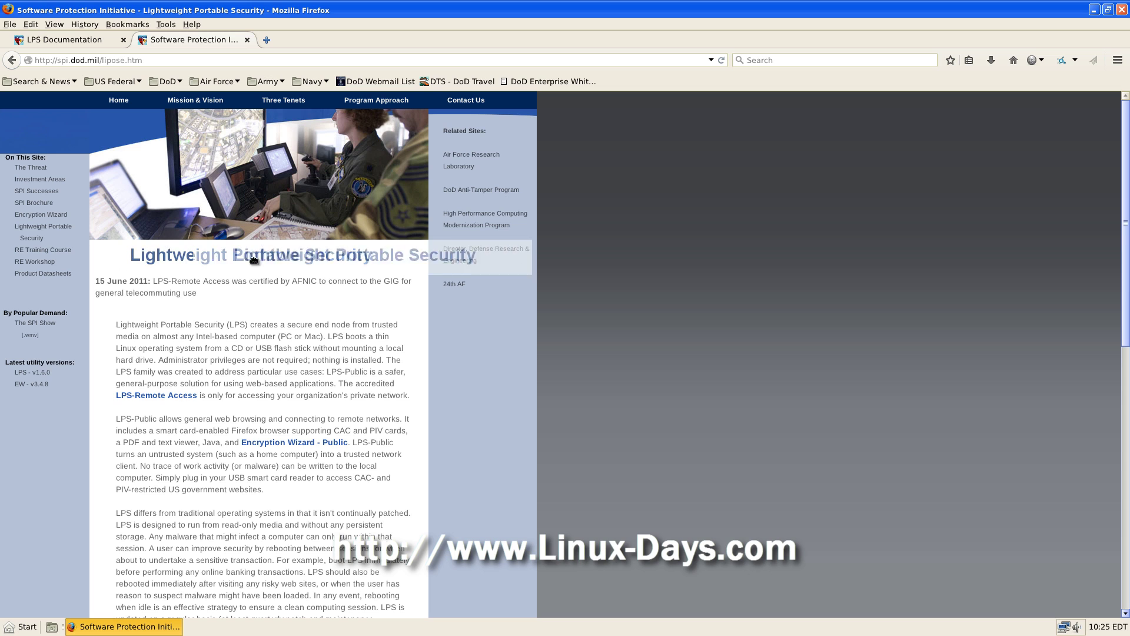
drag(113, 278, 198, 292)
click(211, 286)
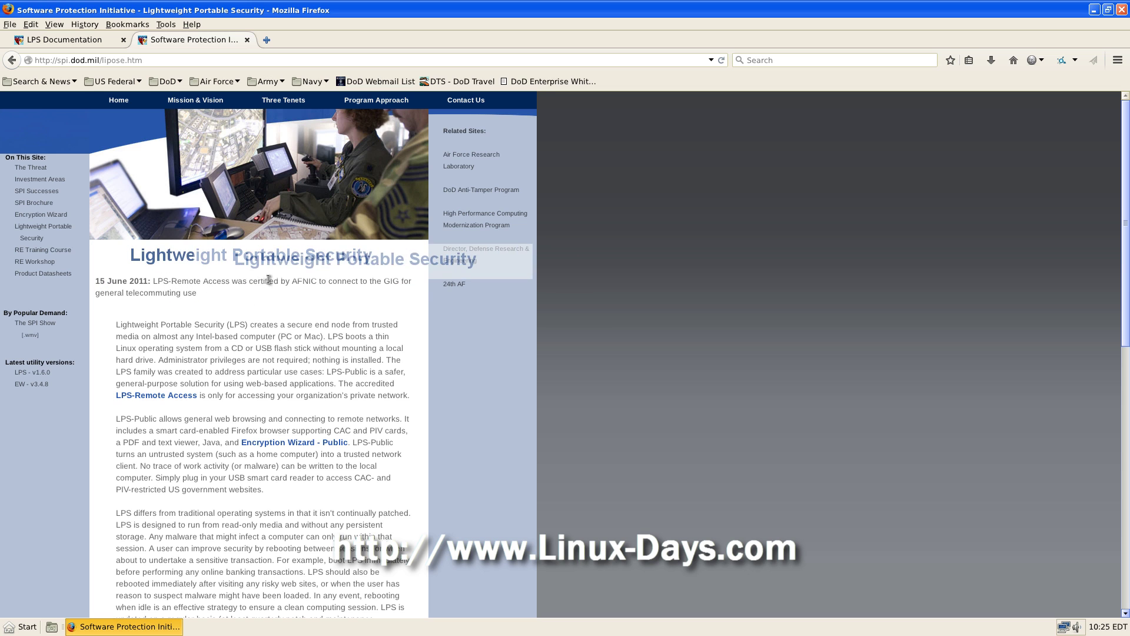
drag(153, 280, 200, 299)
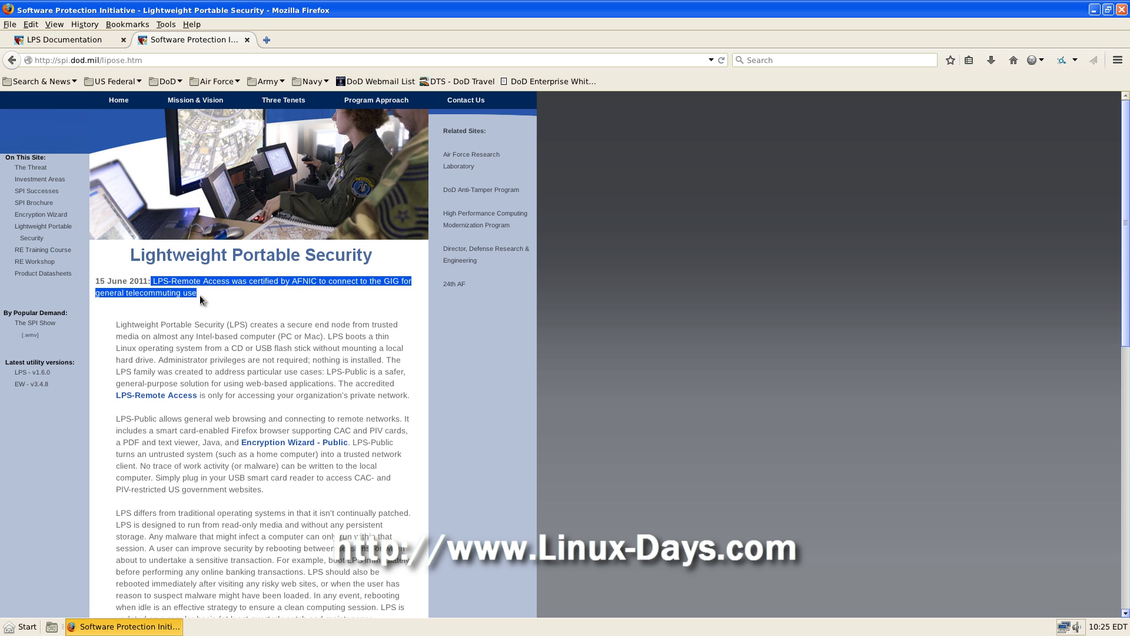
scroll(186, 310, down, 2)
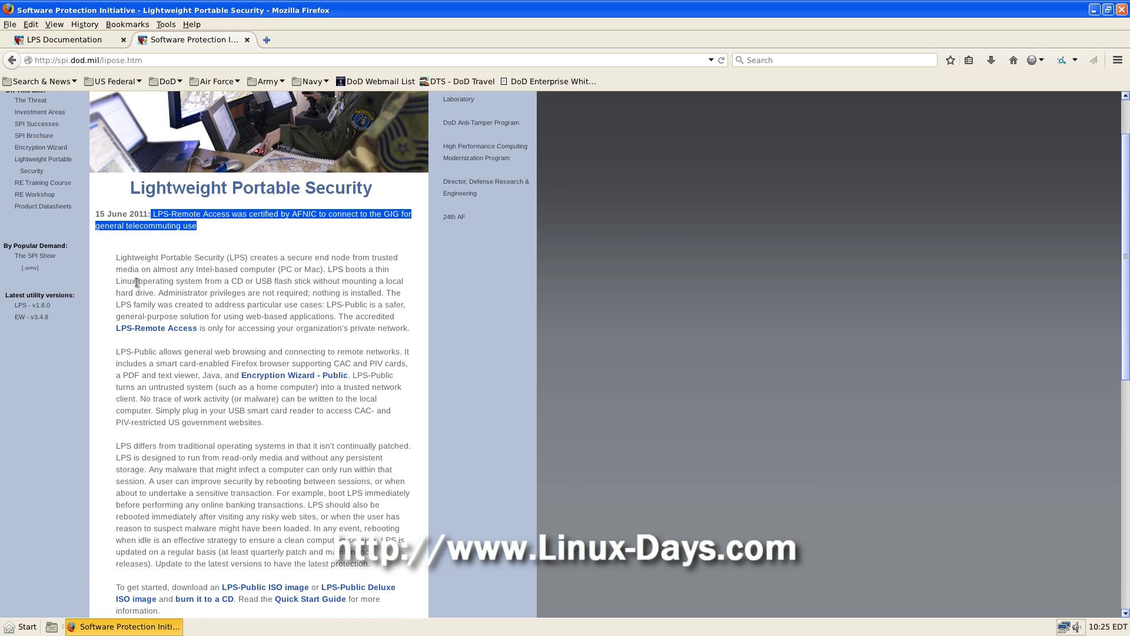
drag(115, 258, 188, 257)
click(267, 253)
drag(116, 258, 250, 261)
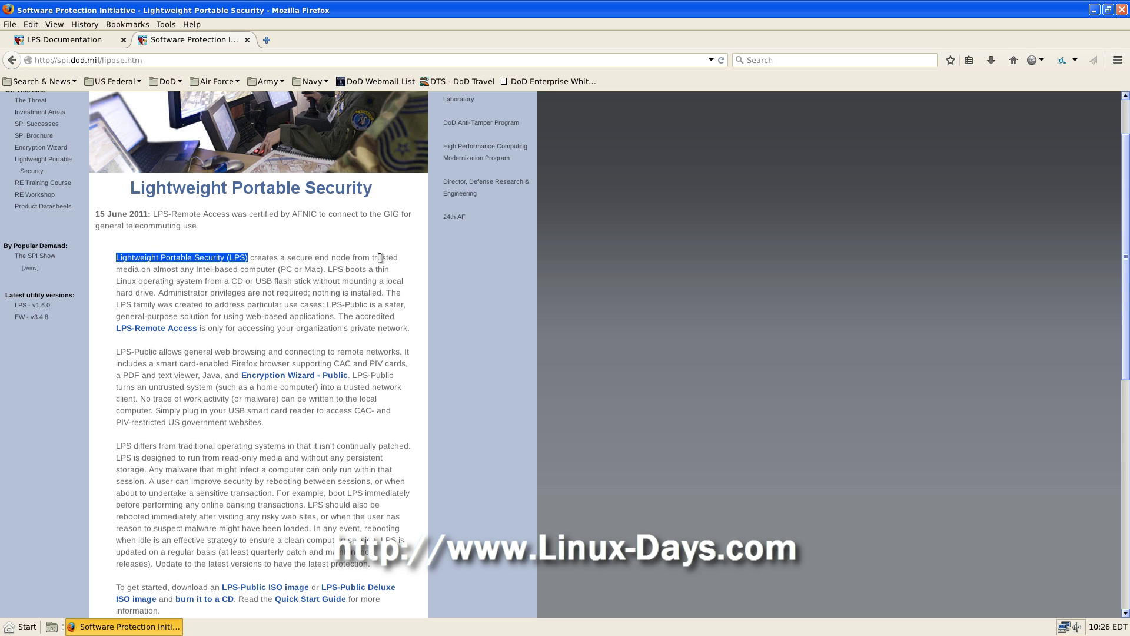
drag(116, 269, 389, 326)
scroll(329, 294, down, 10)
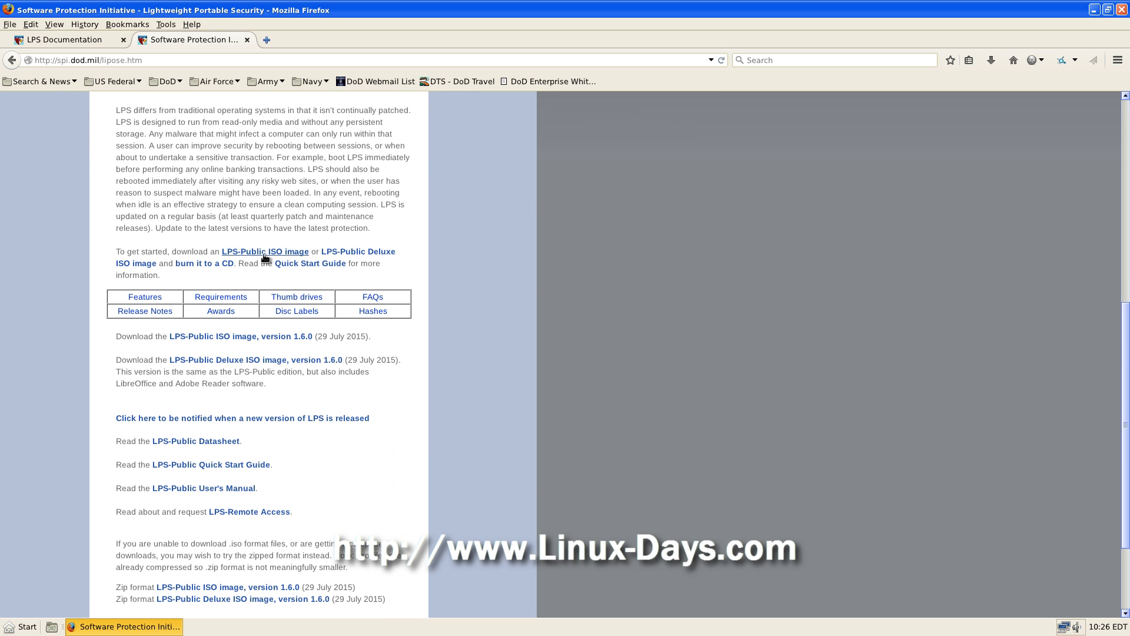
drag(312, 252, 221, 252)
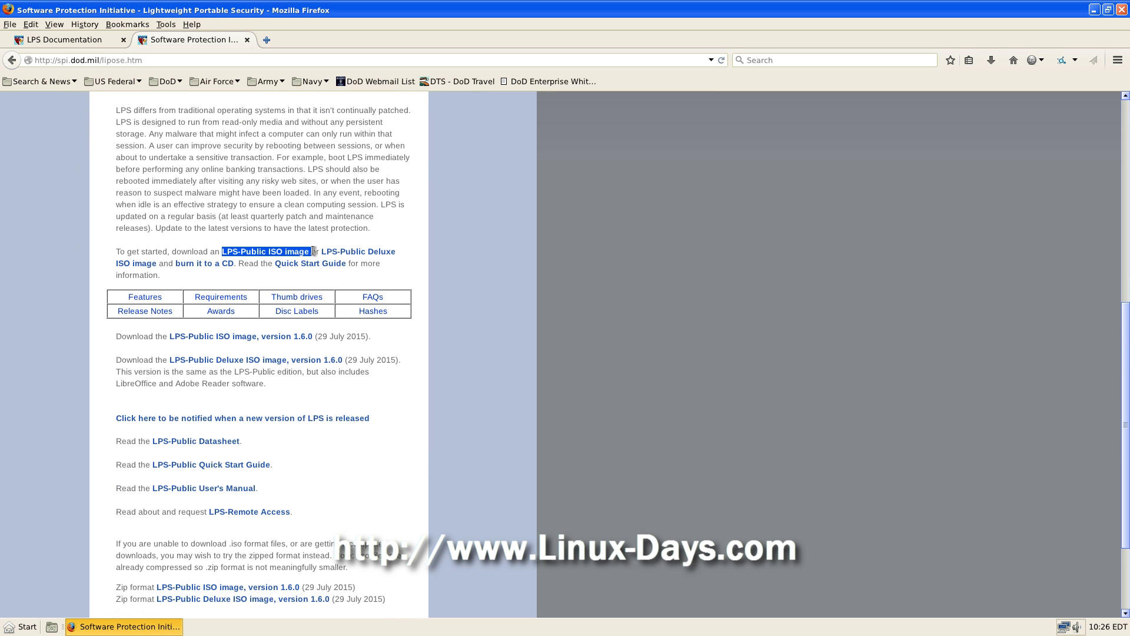
click(79, 237)
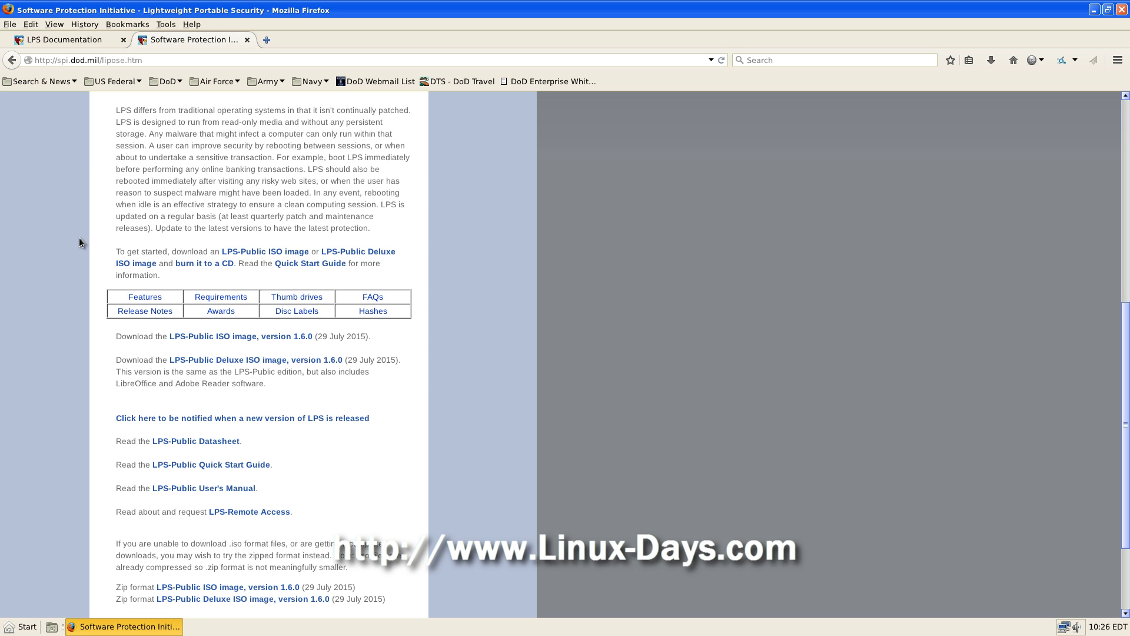
scroll(79, 238, down, 4)
scroll(133, 217, up, 15)
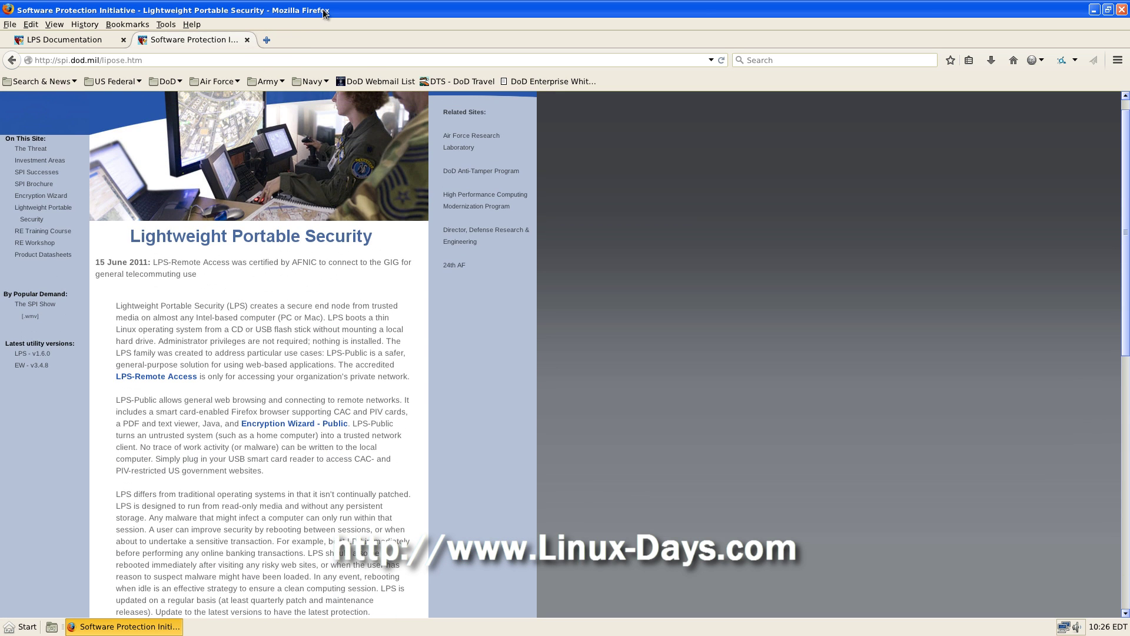
click(1108, 10)
click(689, 40)
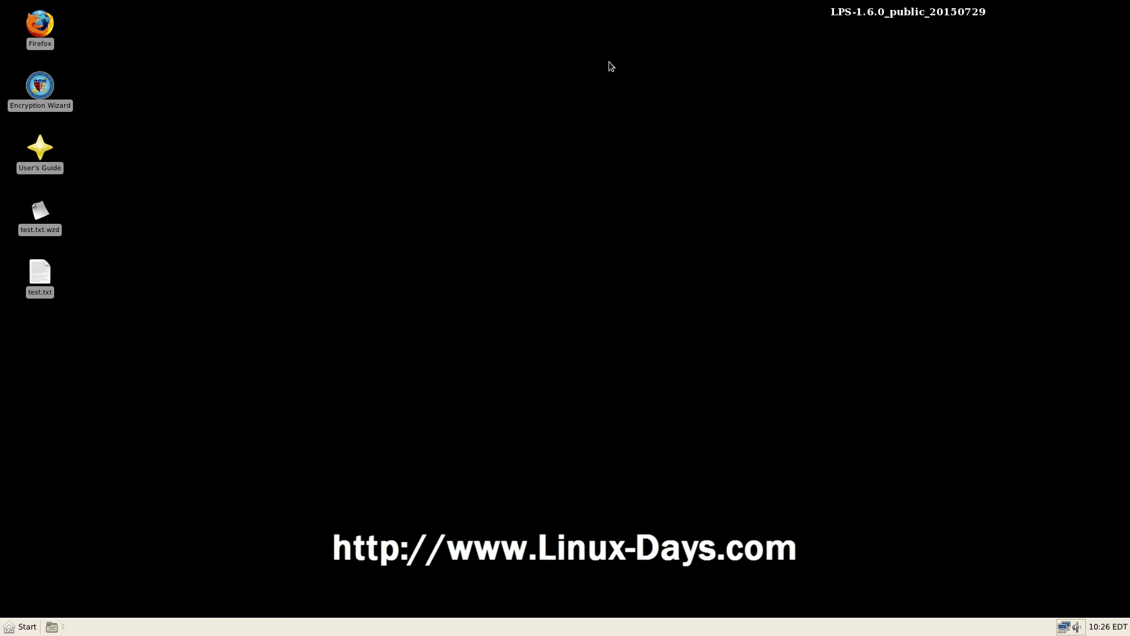
Step: Reboot LPS using the reboot option under Start > Shutdown
click(22, 631)
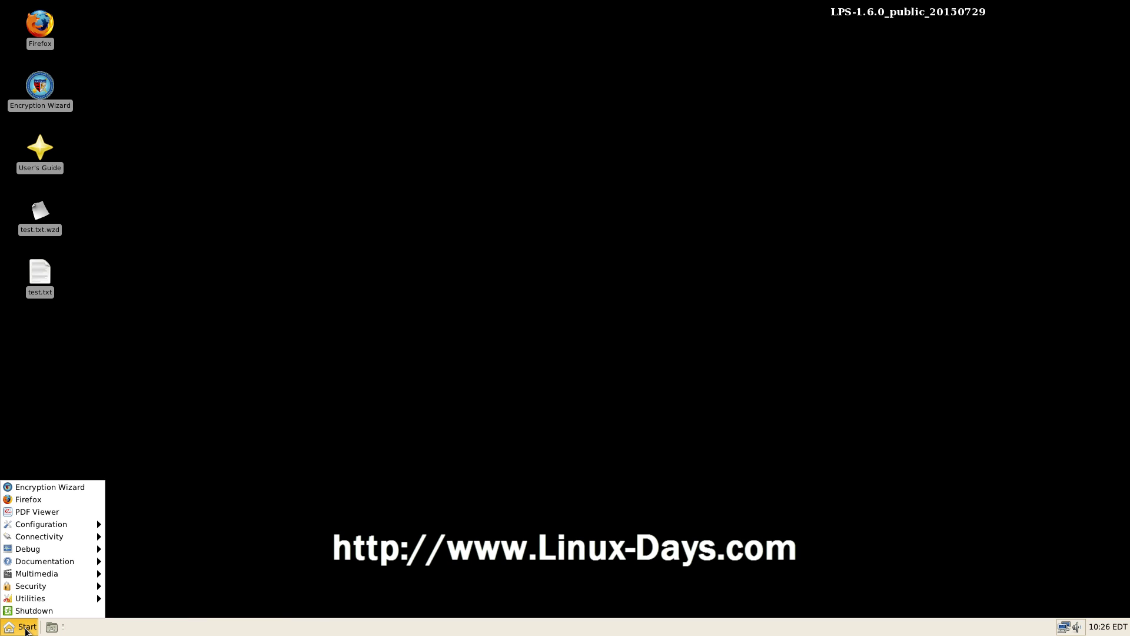
click(52, 611)
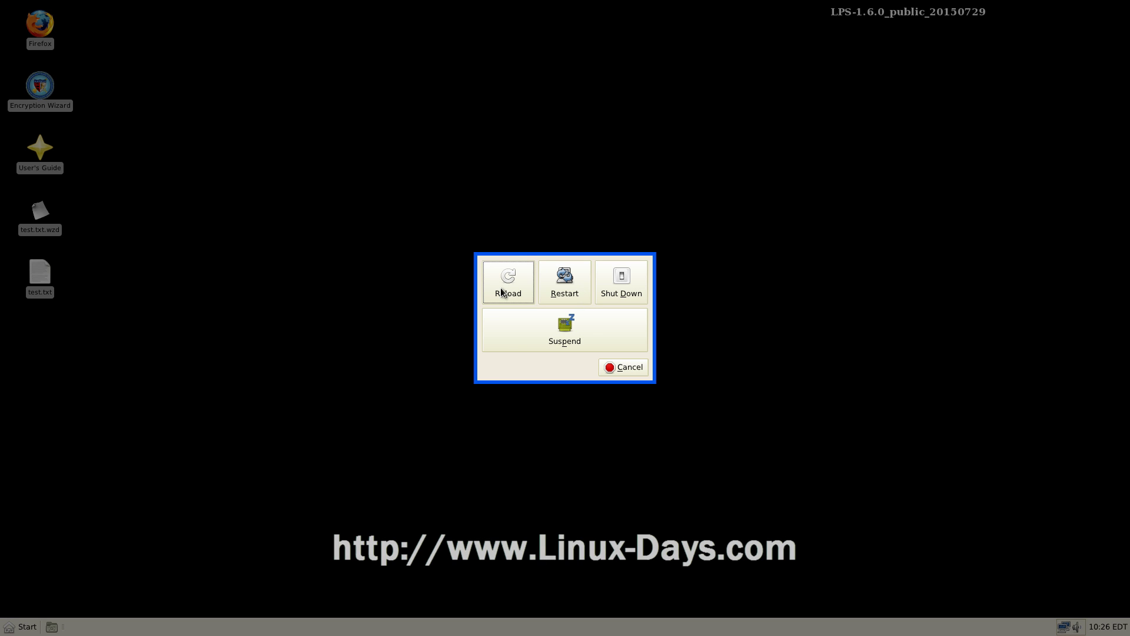
click(622, 287)
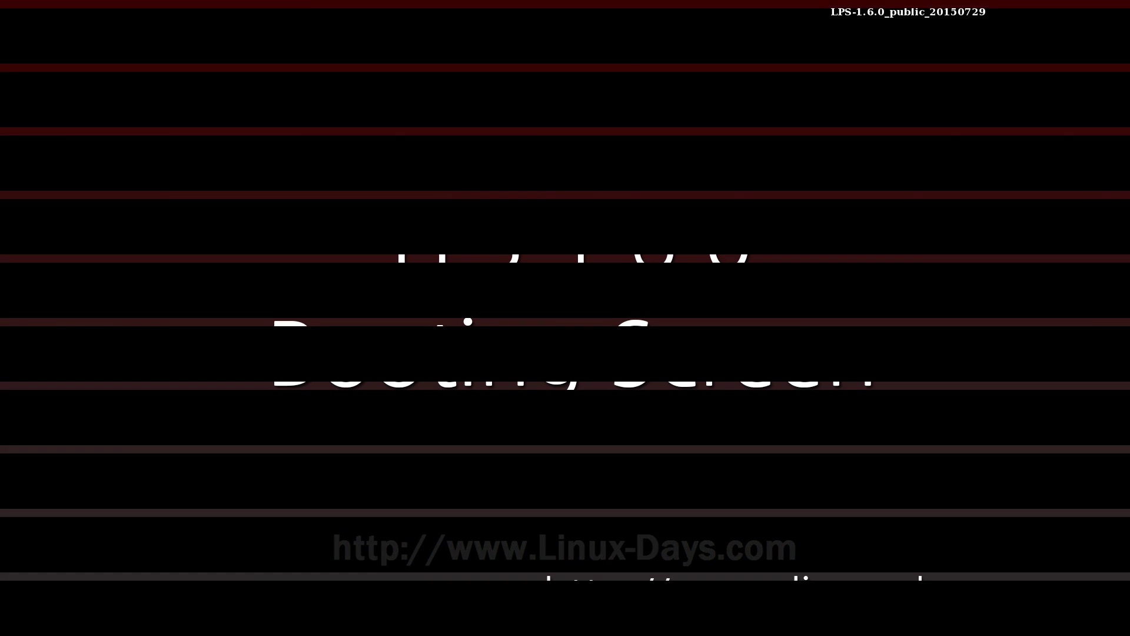